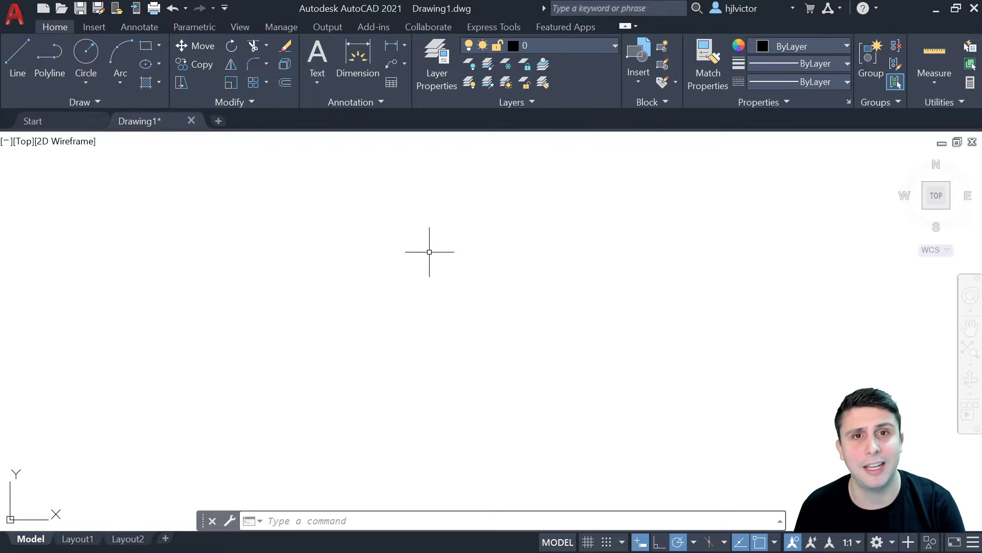
- Draw a 1 by 1 square and pan the view to see it
{"action": "left_click", "coordinate": [147, 49]}
{"action": "left_click", "coordinate": [163, 186]}
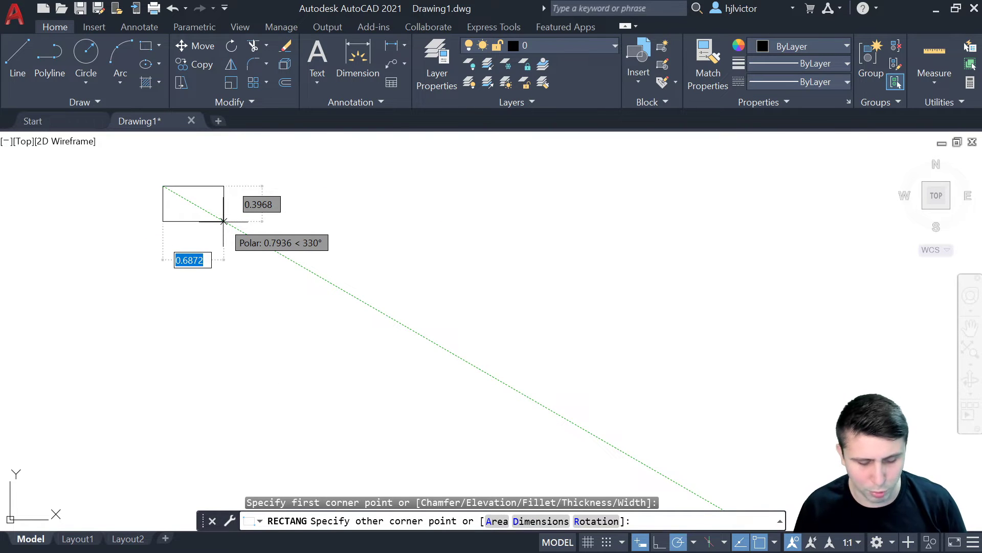
{"action": "type", "text": "@1,1"}
{"action": "key", "text": "Return"}
{"action": "middle_click_drag", "start_coordinate": [320, 208], "coordinate": [331, 320]}
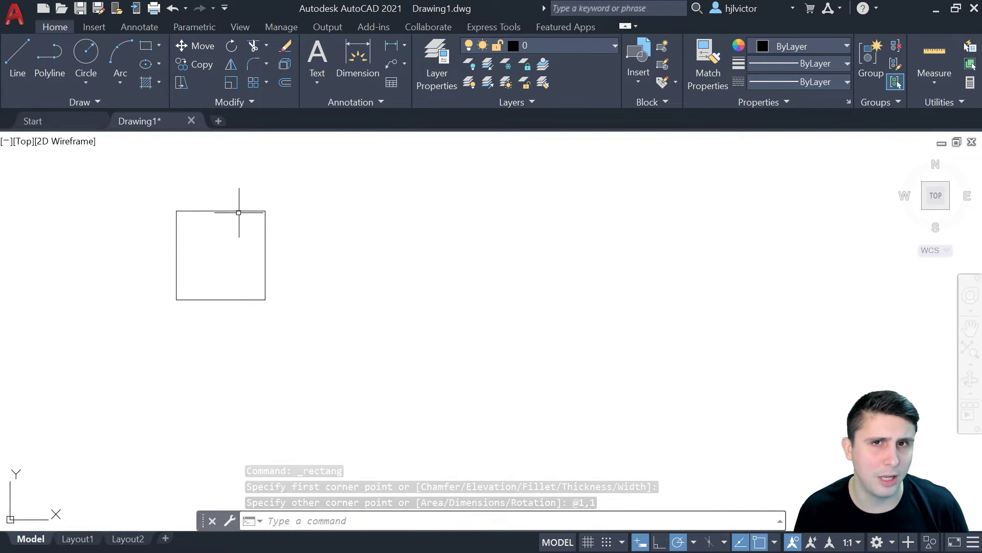
- Draw a 100 by 100 square and zoom out to centre it
{"action": "left_click", "coordinate": [147, 46]}
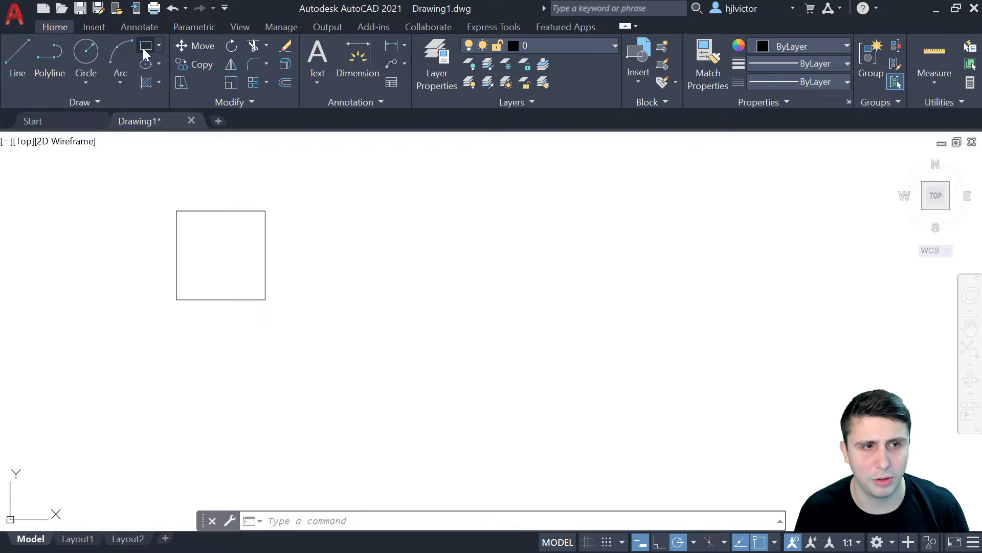
{"action": "left_click", "coordinate": [293, 300]}
{"action": "type", "text": "100,10"}
{"action": "type", "text": "0"}
{"action": "key", "text": "Return"}
{"action": "scroll", "coordinate": [426, 215], "scroll_direction": "down", "scroll_amount": 2}
{"action": "scroll", "coordinate": [578, 234], "scroll_direction": "down", "scroll_amount": 2}
{"action": "scroll", "coordinate": [459, 302], "scroll_direction": "down", "scroll_amount": 2}
{"action": "scroll", "coordinate": [454, 281], "scroll_direction": "down", "scroll_amount": 5}
{"action": "scroll", "coordinate": [332, 398], "scroll_direction": "up", "scroll_amount": 7}
{"action": "scroll", "coordinate": [312, 226], "scroll_direction": "down", "scroll_amount": 1}
{"action": "scroll", "coordinate": [340, 333], "scroll_direction": "up", "scroll_amount": 4}
{"action": "scroll", "coordinate": [340, 333], "scroll_direction": "down", "scroll_amount": 2}
{"action": "middle_click_drag", "start_coordinate": [473, 250], "coordinate": [433, 310]}
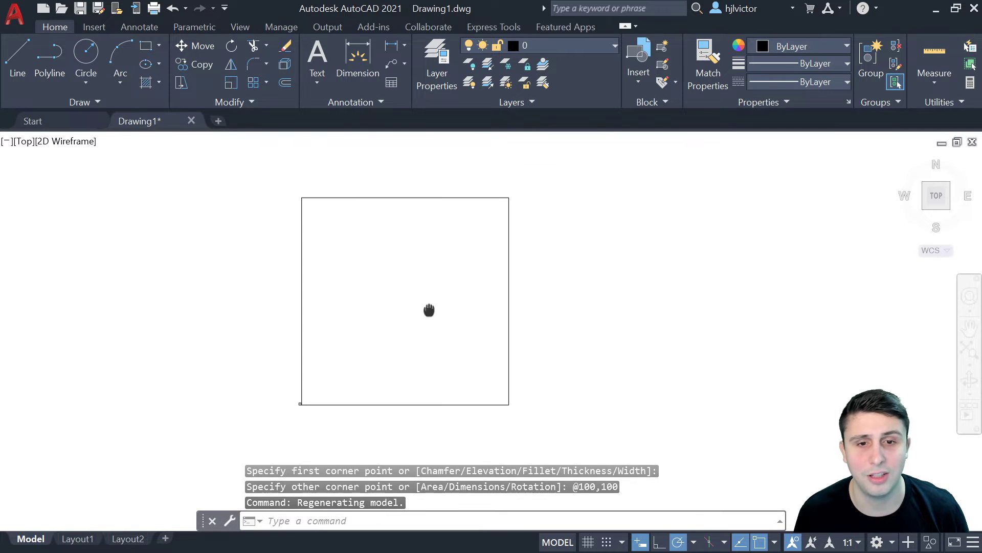
- Draw a 1000 by 1000 square to the right of the 100 square
{"action": "key", "text": "Return"}
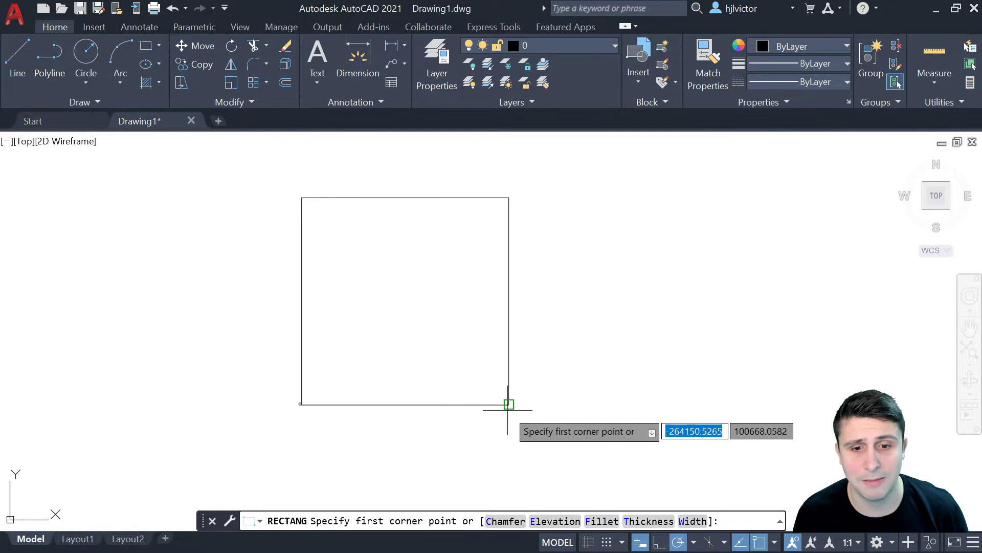
{"action": "left_click", "coordinate": [509, 404]}
{"action": "key", "text": "Escape"}
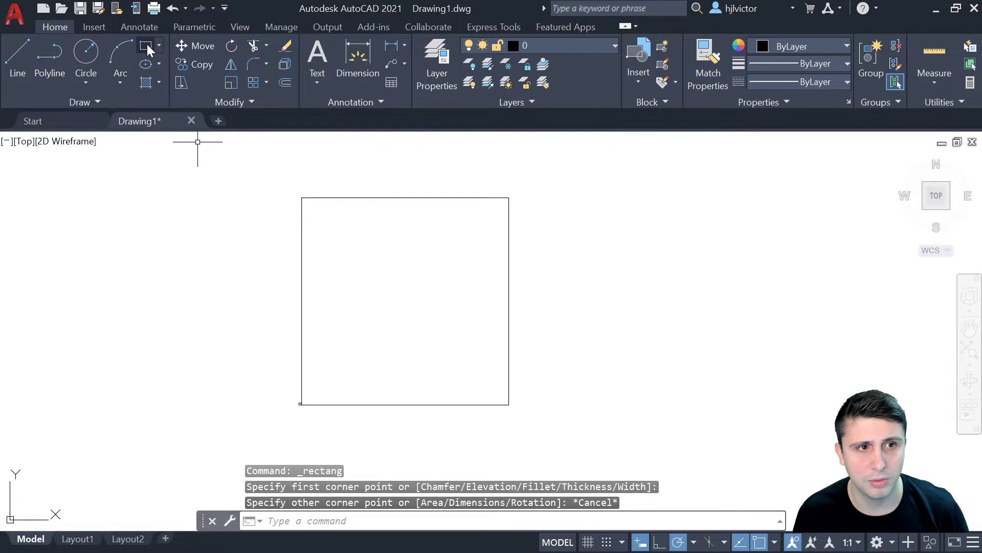
{"action": "left_click", "coordinate": [147, 50]}
{"action": "left_click", "coordinate": [533, 405]}
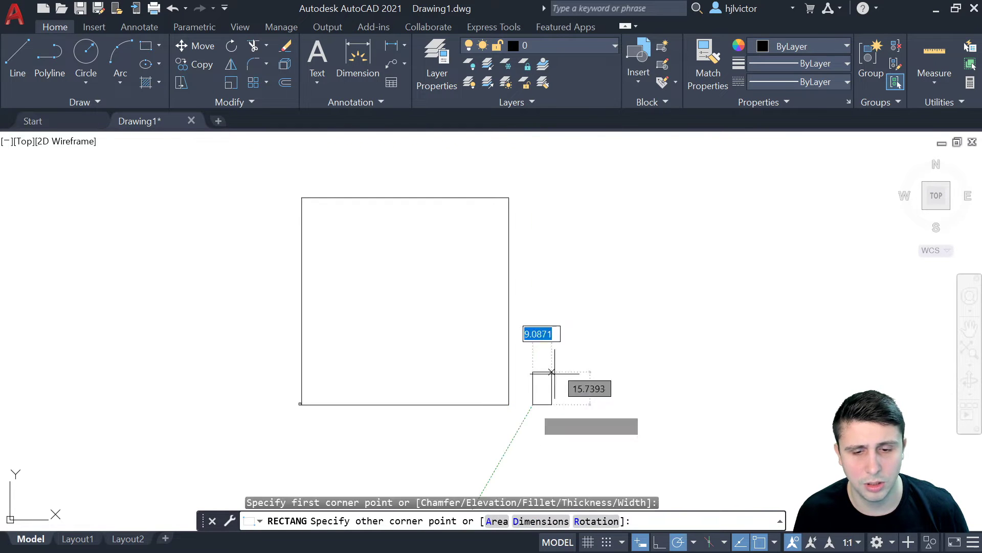
{"action": "type", "text": "1000"}
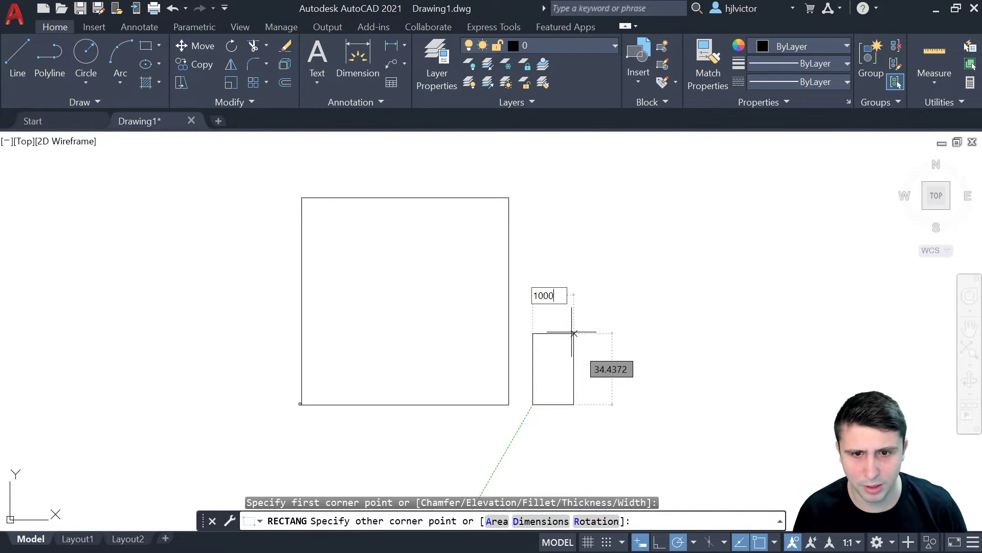
{"action": "key", "text": "Tab"}
{"action": "type", "text": "1000"}
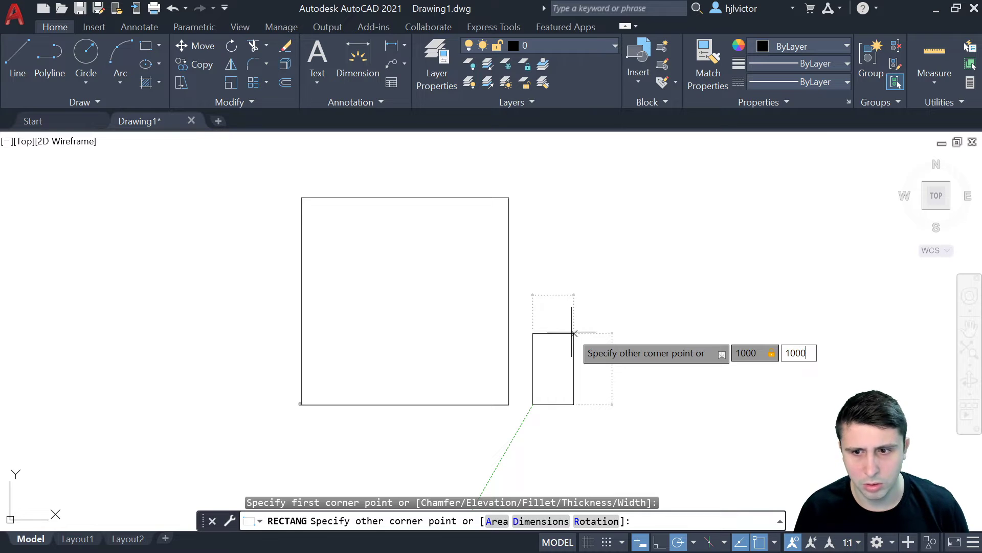
{"action": "key", "text": "Return"}
{"action": "scroll", "coordinate": [586, 333], "scroll_direction": "down", "scroll_amount": 5}
{"action": "scroll", "coordinate": [592, 318], "scroll_direction": "down", "scroll_amount": 3}
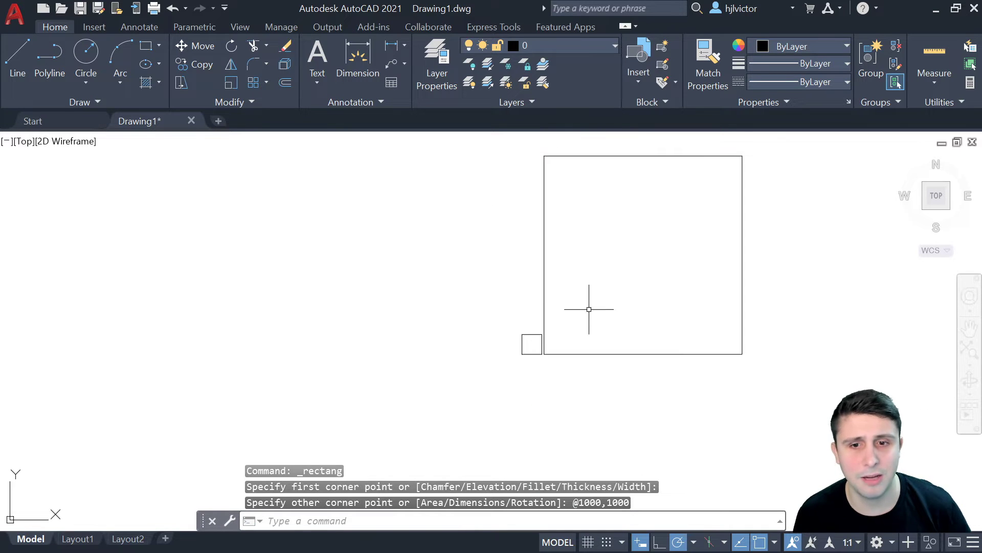
- Crossing-select the squares and delete them, leaving the canvas empty
{"action": "left_click", "coordinate": [770, 158]}
{"action": "left_click", "coordinate": [434, 394]}
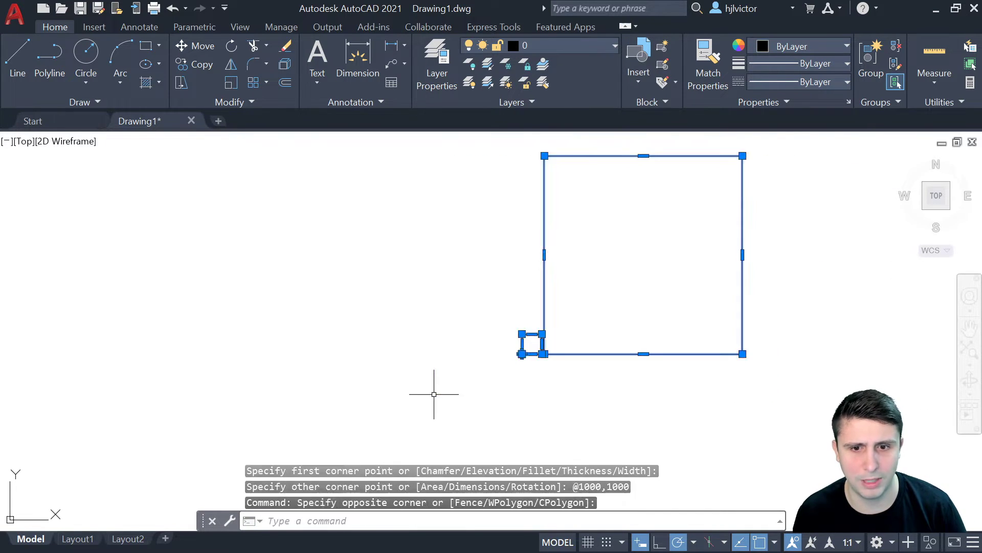
{"action": "key", "text": "Delete"}
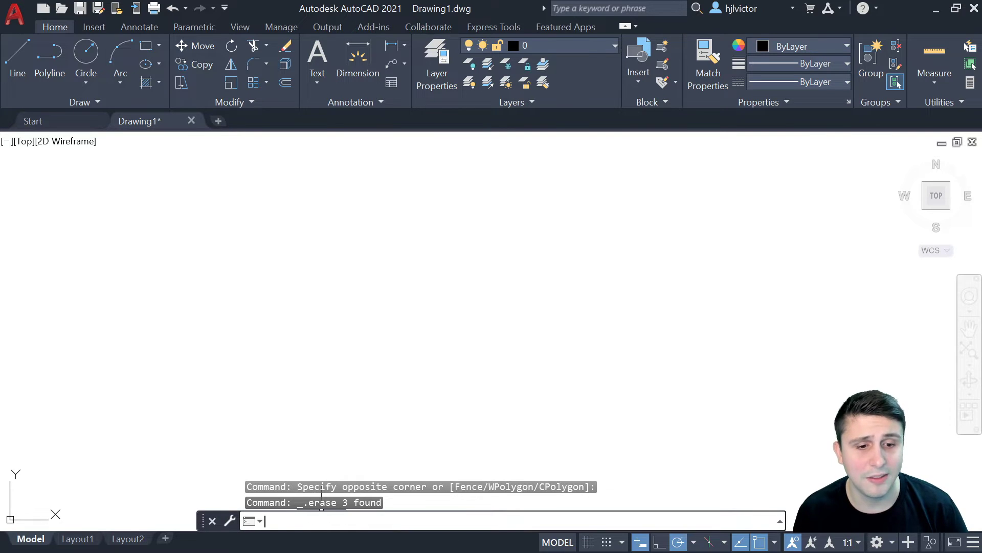
- Set UNITS to Decimal, 0.00 precision, Meters insertion scale and International lighting
{"action": "type", "text": "UNITS"}
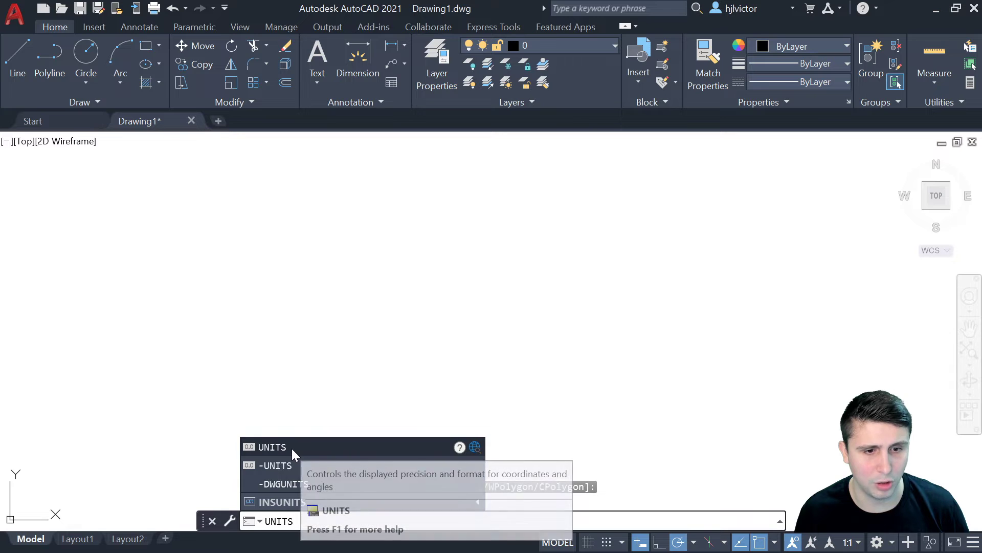
{"action": "left_click", "coordinate": [287, 448]}
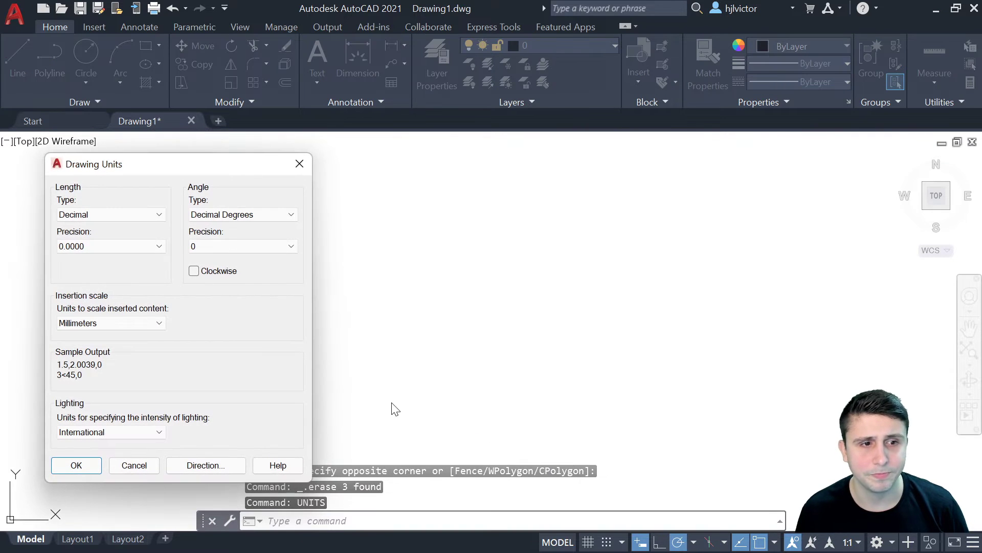
{"action": "left_click_drag", "start_coordinate": [171, 164], "coordinate": [412, 110]}
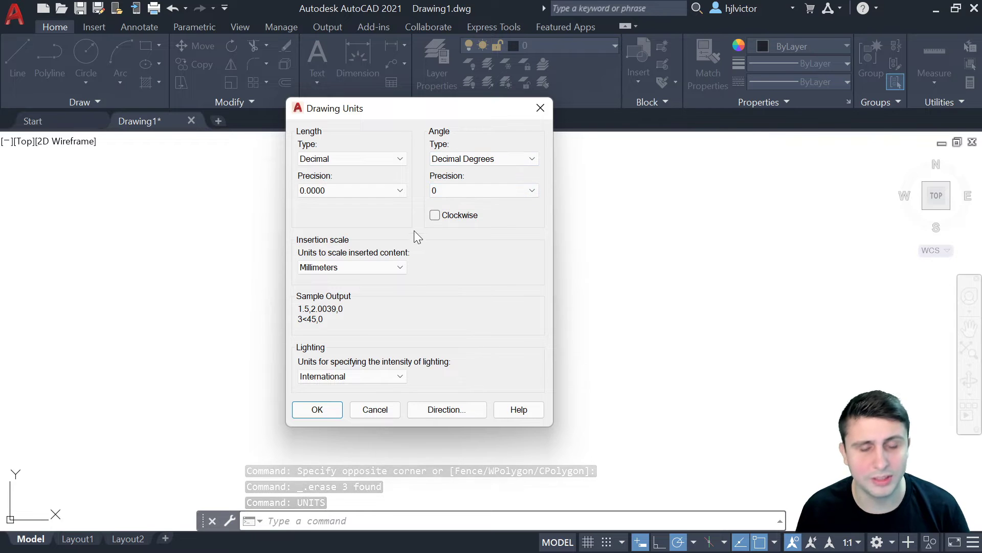
{"action": "left_click", "coordinate": [397, 159]}
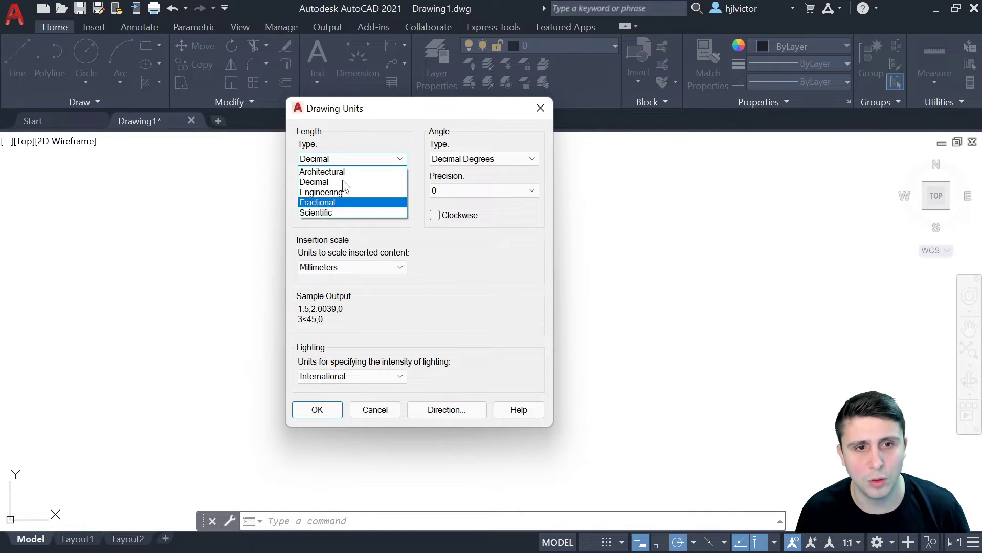
{"action": "left_click", "coordinate": [328, 183]}
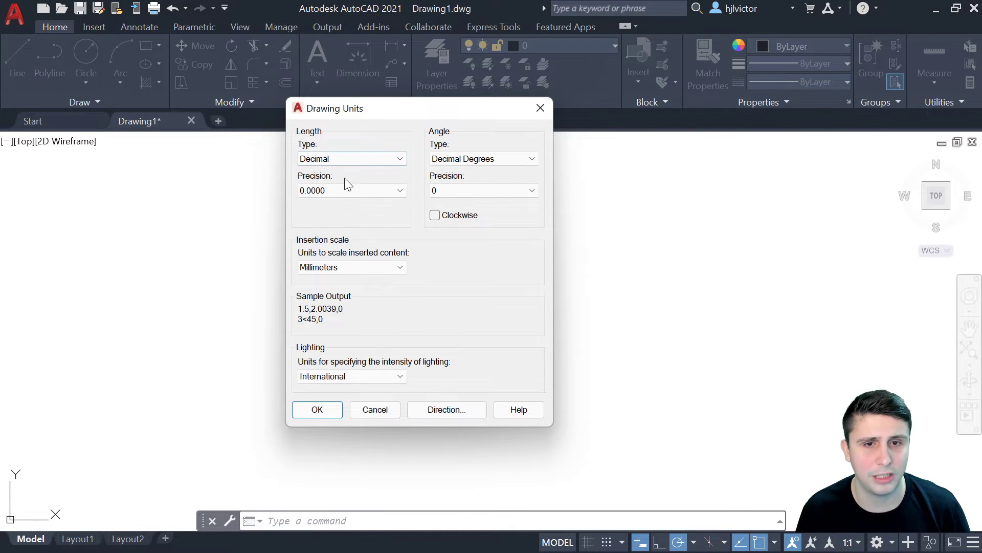
{"action": "left_click", "coordinate": [351, 189]}
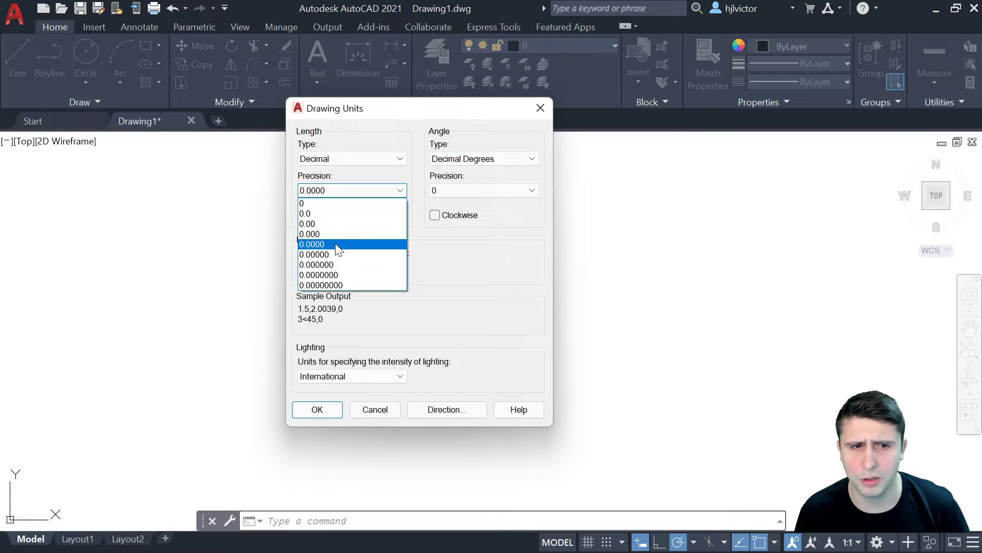
{"action": "left_click", "coordinate": [330, 224]}
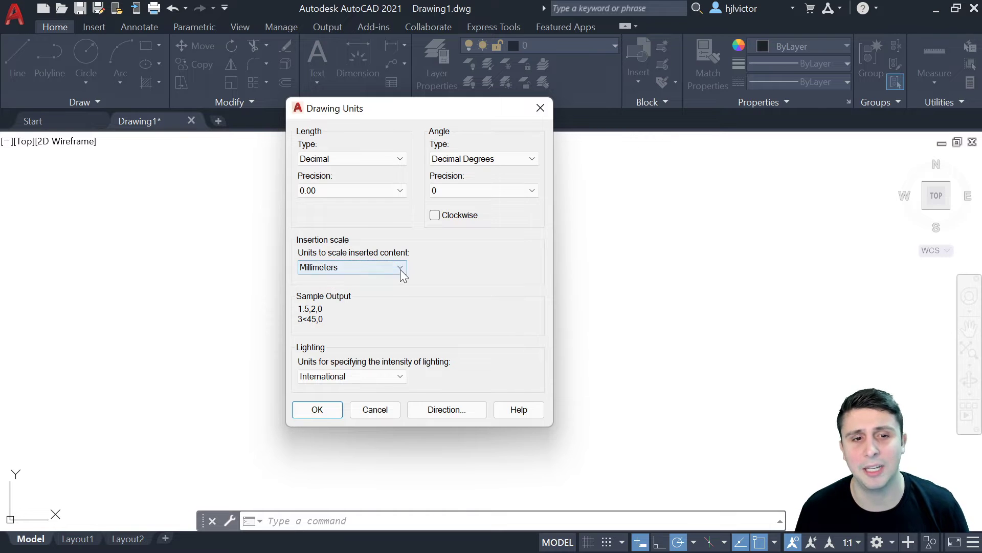
{"action": "left_click", "coordinate": [385, 268]}
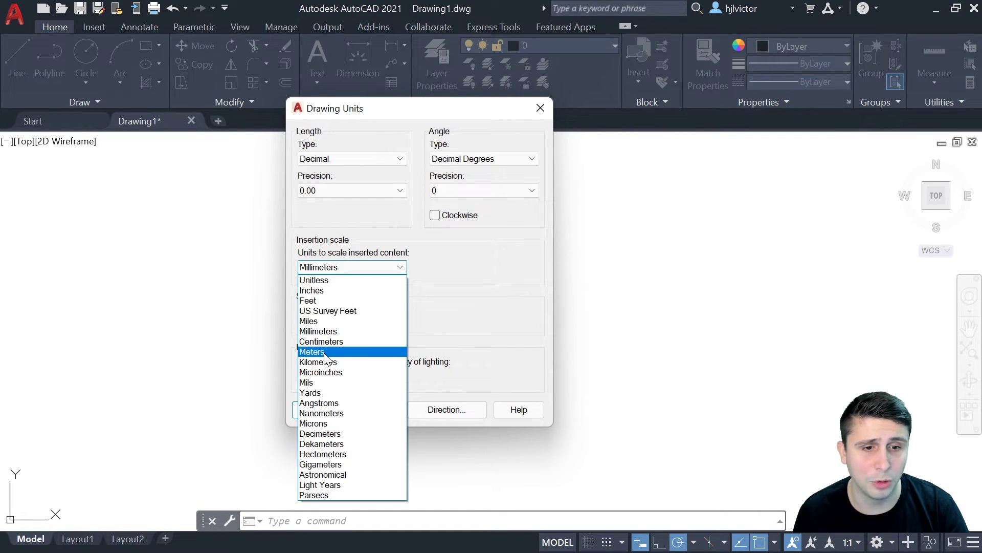
{"action": "left_click", "coordinate": [353, 351]}
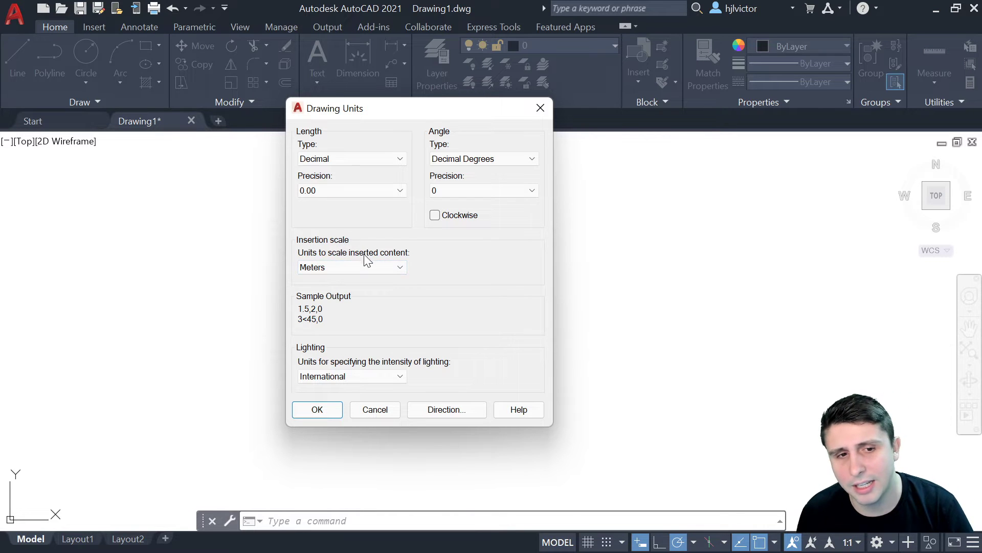
{"action": "mouse_move", "coordinate": [351, 267]}
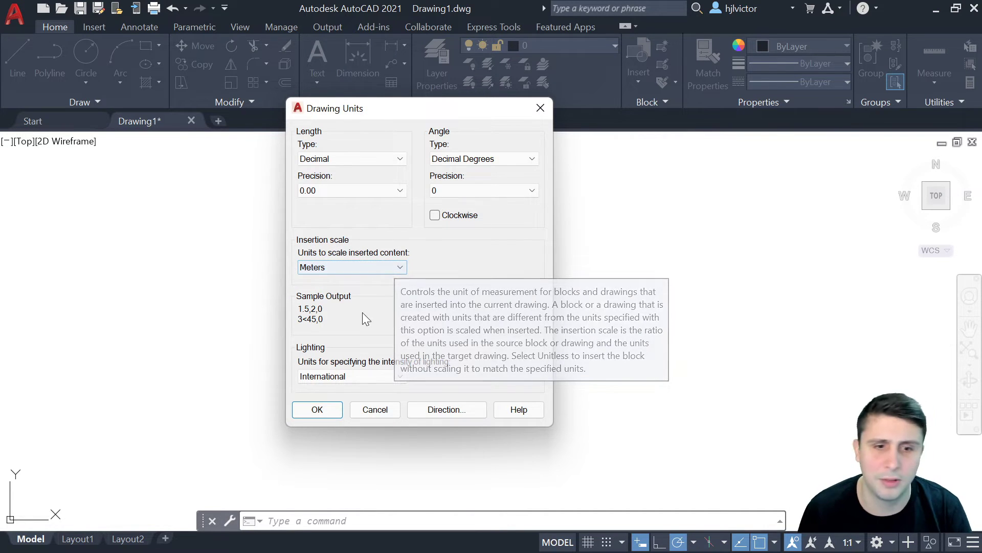
{"action": "left_click", "coordinate": [365, 376]}
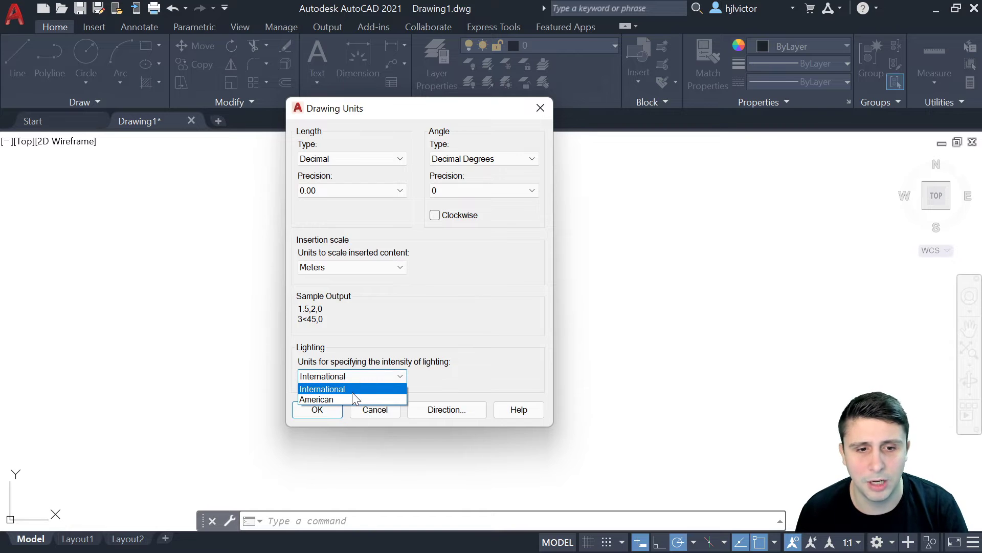
{"action": "left_click", "coordinate": [346, 386]}
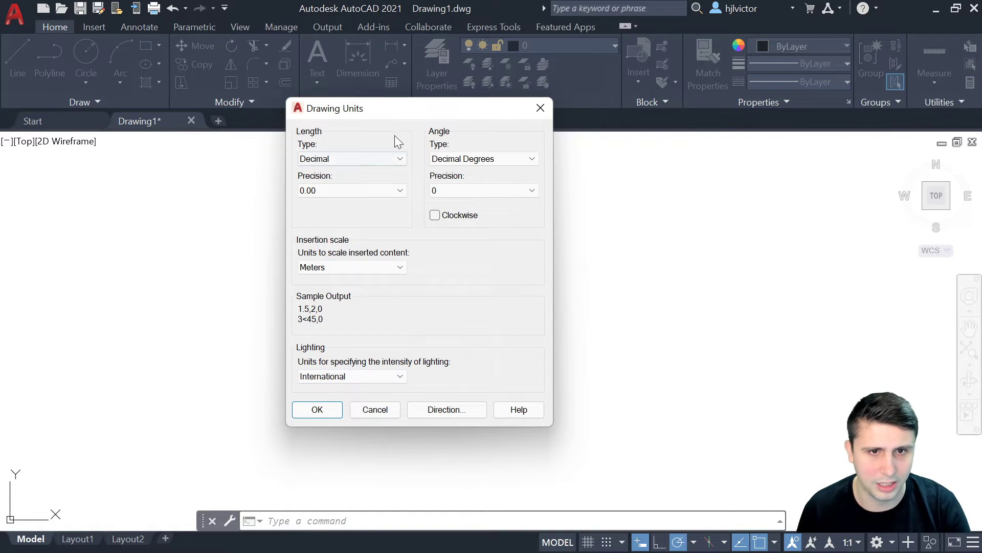
{"action": "left_click_drag", "start_coordinate": [391, 113], "coordinate": [397, 122]}
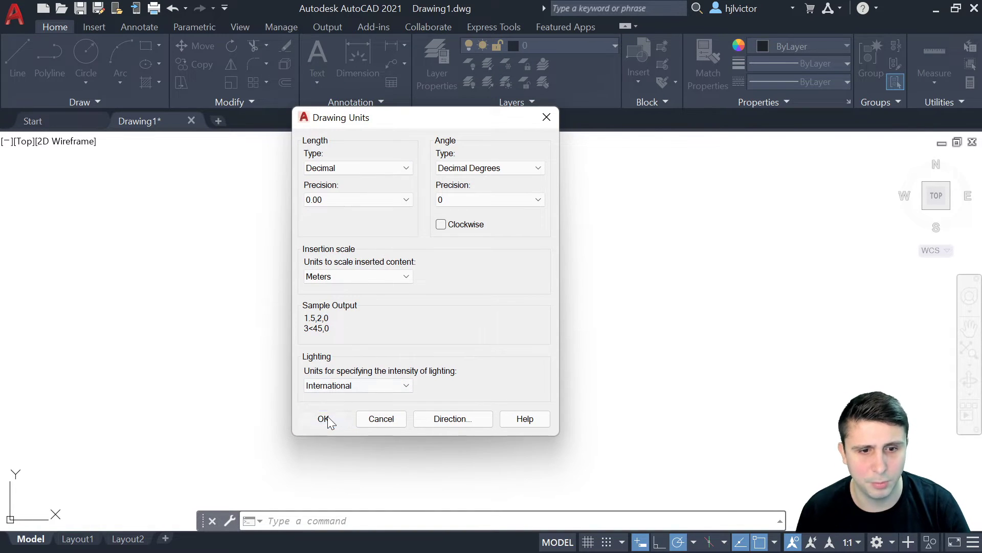
{"action": "left_click", "coordinate": [328, 418]}
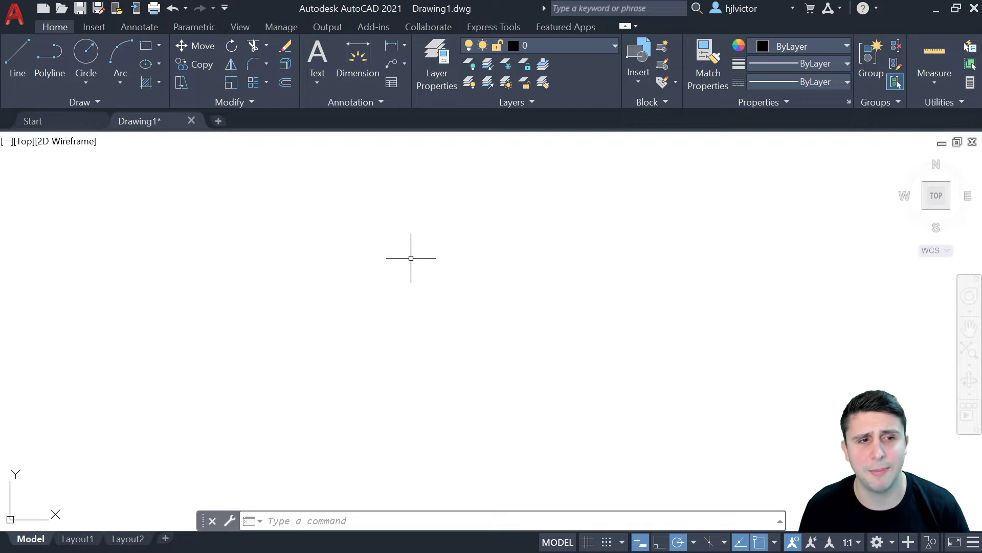
{"action": "middle_click", "coordinate": [433, 272]}
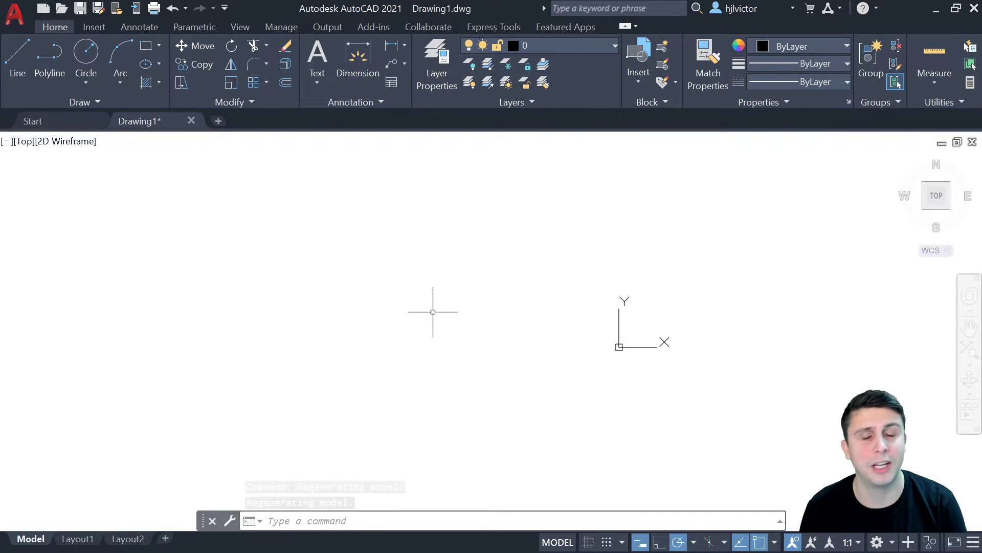
{"action": "scroll", "coordinate": [450, 289], "scroll_direction": "up", "scroll_amount": 2}
{"action": "scroll", "coordinate": [452, 290], "scroll_direction": "up", "scroll_amount": 2}
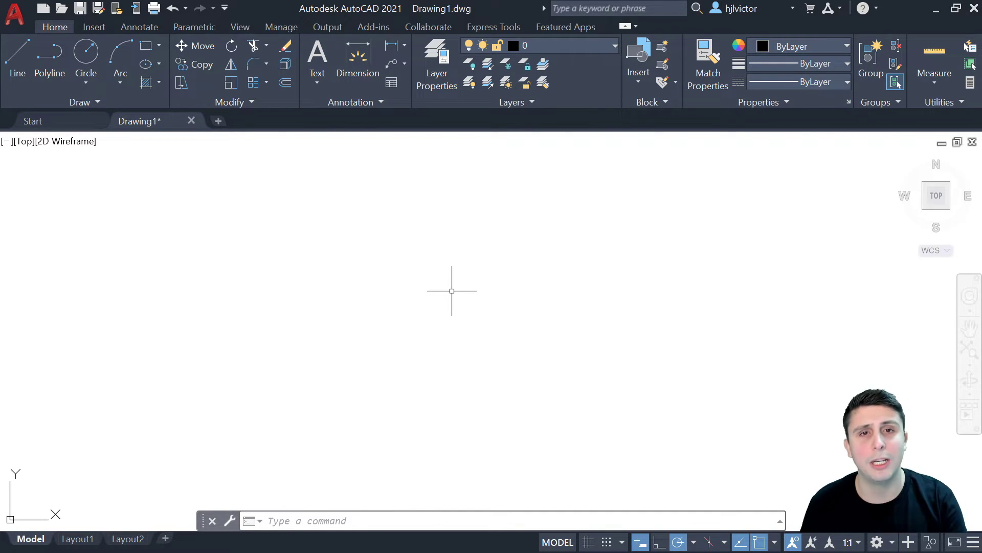
{"action": "left_click", "coordinate": [146, 46]}
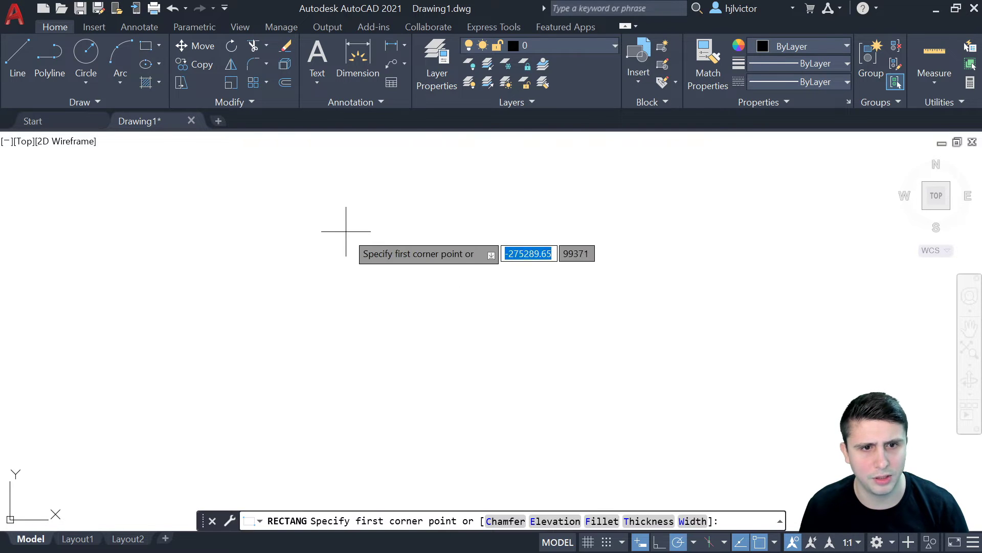
{"action": "left_click", "coordinate": [348, 225]}
{"action": "left_click", "coordinate": [411, 274]}
{"action": "scroll", "coordinate": [435, 297], "scroll_direction": "down", "scroll_amount": 2}
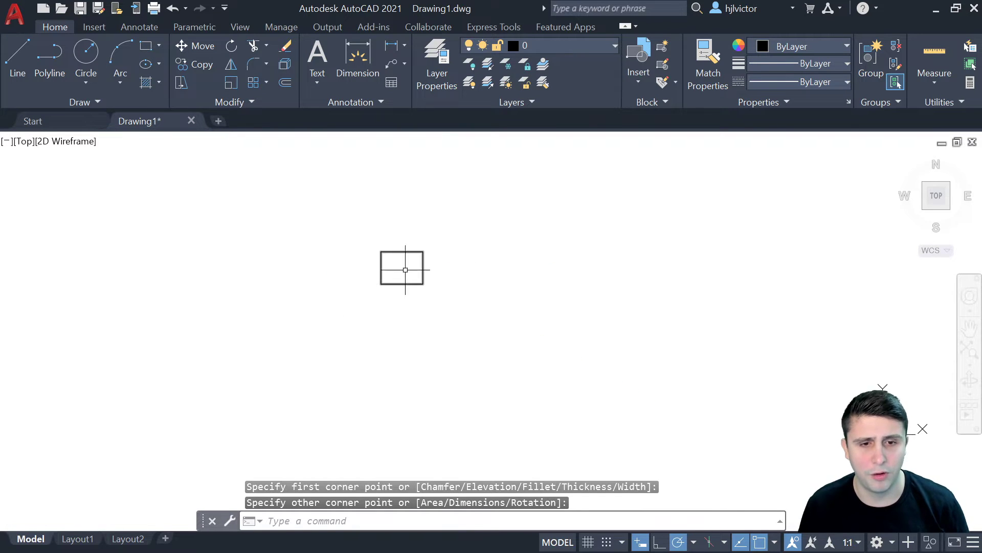
{"action": "scroll", "coordinate": [395, 266], "scroll_direction": "up", "scroll_amount": 4}
{"action": "scroll", "coordinate": [396, 267], "scroll_direction": "up", "scroll_amount": 5}
{"action": "scroll", "coordinate": [395, 256], "scroll_direction": "down", "scroll_amount": 2}
{"action": "scroll", "coordinate": [384, 254], "scroll_direction": "down", "scroll_amount": 2}
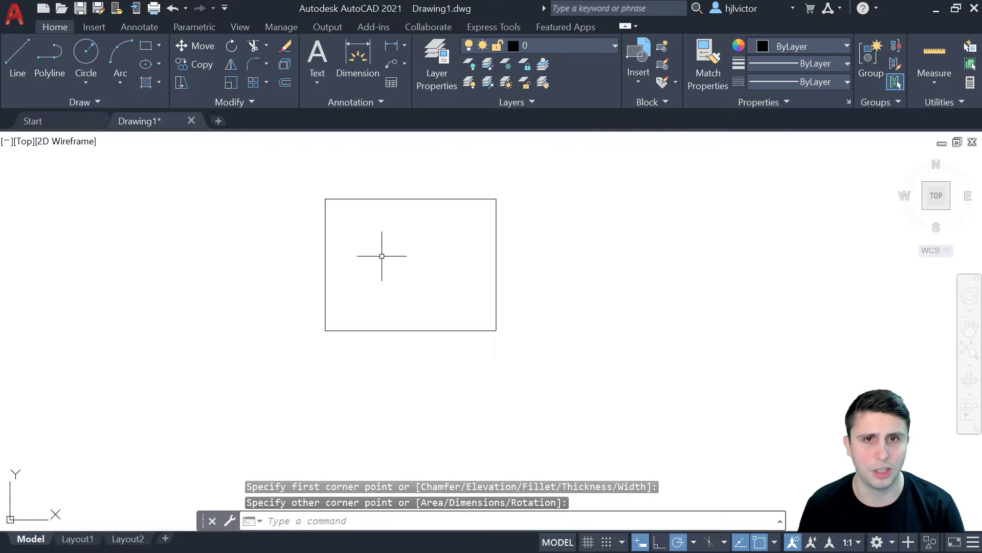
{"action": "scroll", "coordinate": [381, 255], "scroll_direction": "down", "scroll_amount": 2}
{"action": "scroll", "coordinate": [381, 256], "scroll_direction": "down", "scroll_amount": 4}
{"action": "scroll", "coordinate": [383, 256], "scroll_direction": "down", "scroll_amount": 3}
{"action": "scroll", "coordinate": [446, 302], "scroll_direction": "down", "scroll_amount": 2}
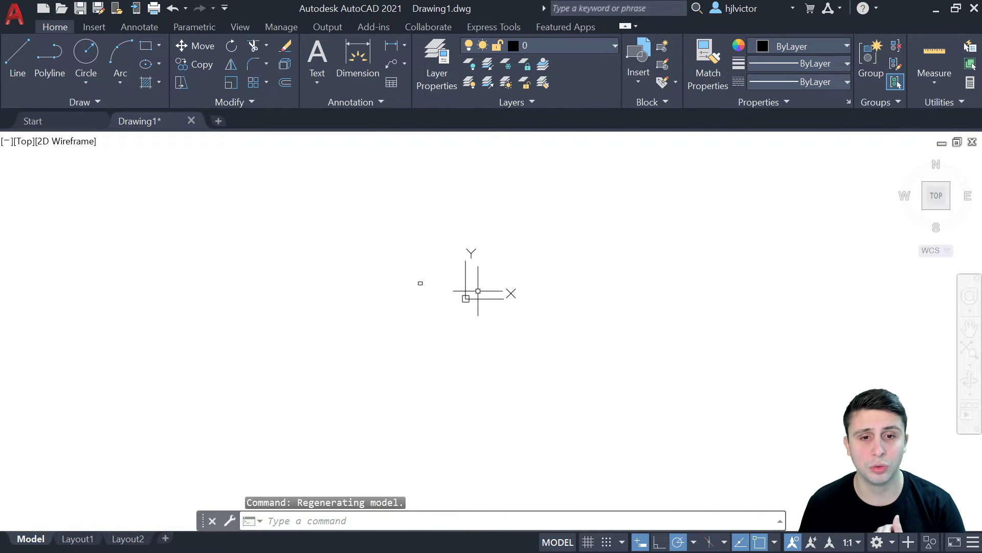
{"action": "scroll", "coordinate": [616, 241], "scroll_direction": "up", "scroll_amount": 4}
{"action": "scroll", "coordinate": [616, 241], "scroll_direction": "up", "scroll_amount": 2}
{"action": "scroll", "coordinate": [635, 240], "scroll_direction": "down", "scroll_amount": 6}
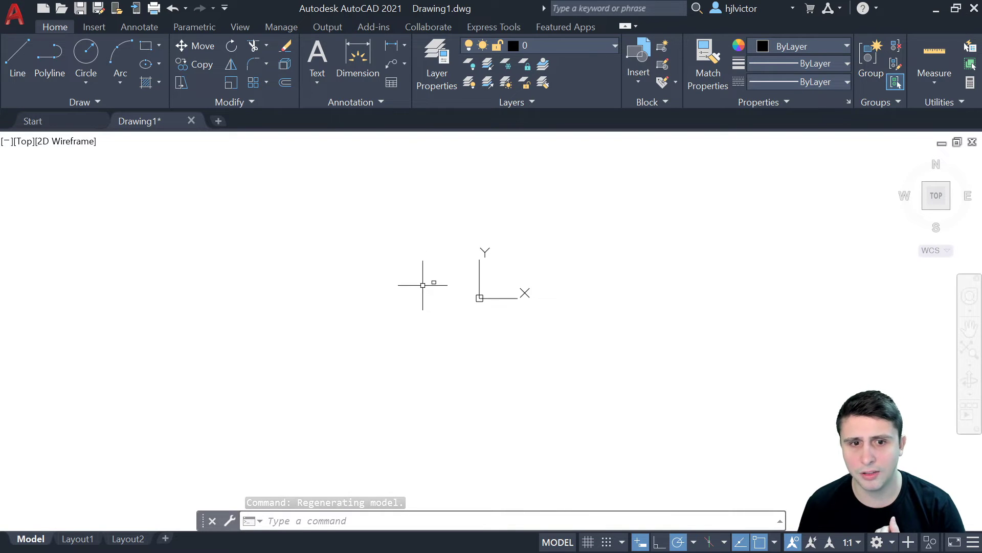
{"action": "scroll", "coordinate": [432, 279], "scroll_direction": "up", "scroll_amount": 5}
{"action": "scroll", "coordinate": [433, 272], "scroll_direction": "up", "scroll_amount": 10}
{"action": "scroll", "coordinate": [440, 241], "scroll_direction": "up", "scroll_amount": 2}
{"action": "middle_click_drag", "start_coordinate": [449, 213], "coordinate": [437, 252]}
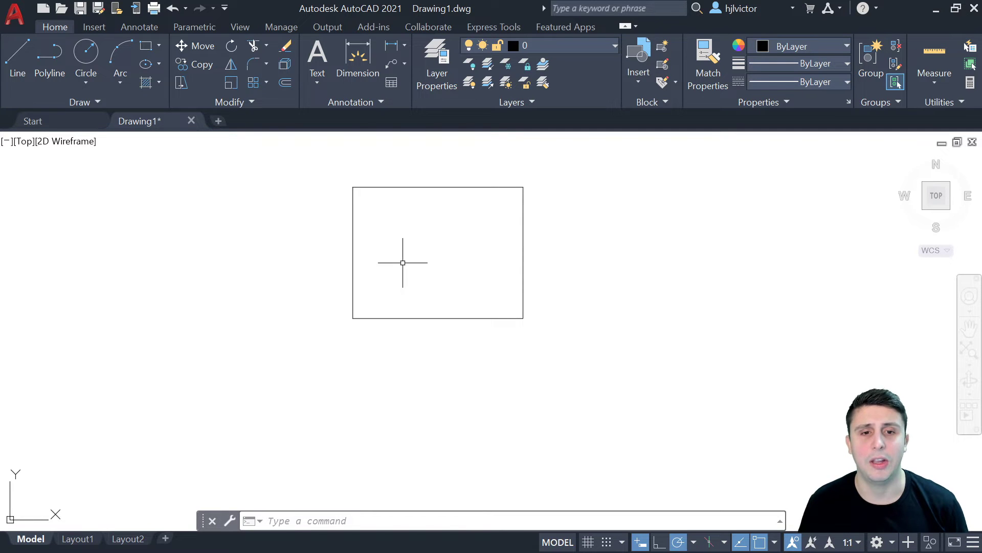
{"action": "middle_click_drag", "start_coordinate": [439, 246], "coordinate": [423, 276]}
{"action": "scroll", "coordinate": [390, 279], "scroll_direction": "down", "scroll_amount": 5}
{"action": "scroll", "coordinate": [405, 297], "scroll_direction": "down", "scroll_amount": 3}
{"action": "scroll", "coordinate": [406, 297], "scroll_direction": "down", "scroll_amount": 2}
{"action": "left_click", "coordinate": [416, 282]}
{"action": "left_click", "coordinate": [386, 318]}
{"action": "key", "text": "Delete"}
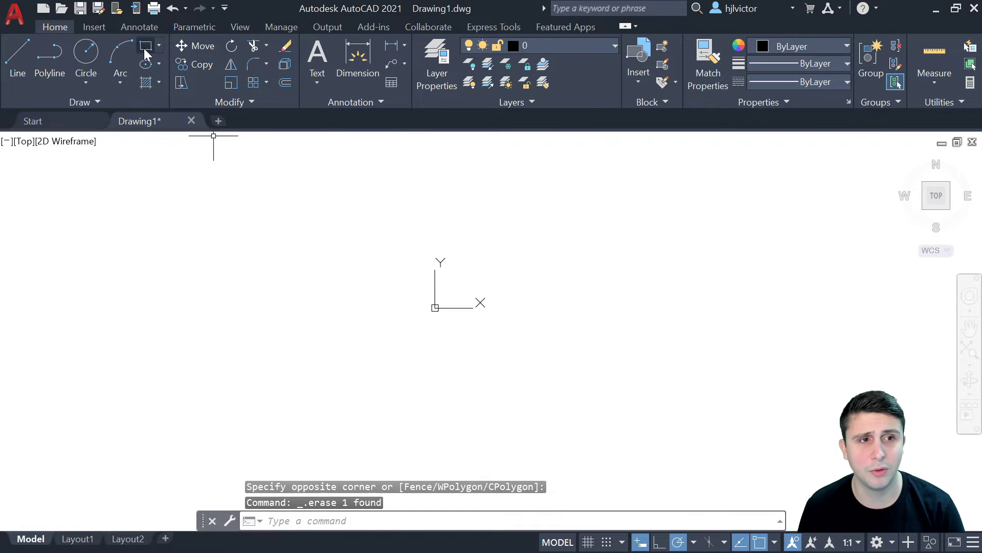
- Draw a 1 by 1 unit rectangle from a picked corner using @1,1
{"action": "left_click", "coordinate": [142, 47]}
{"action": "left_click", "coordinate": [332, 215]}
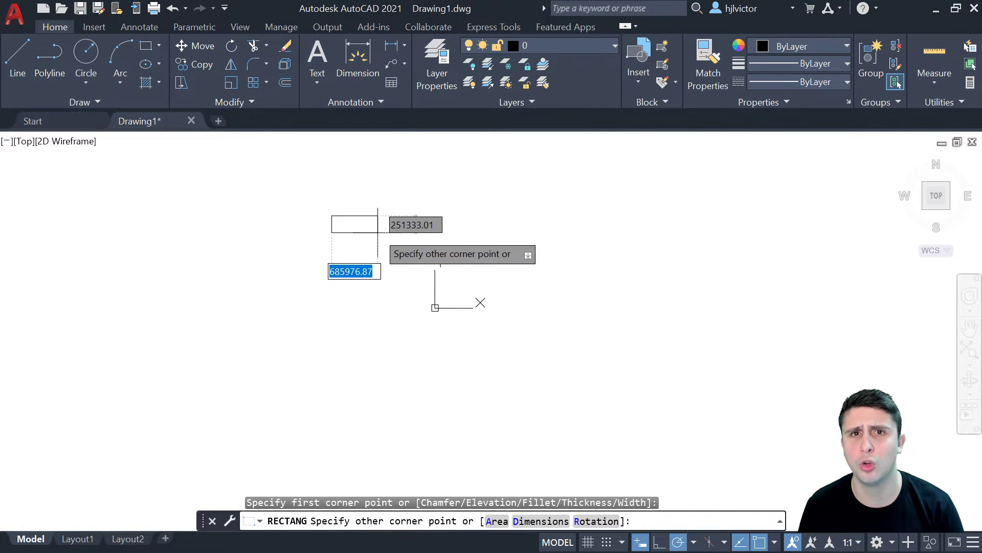
{"action": "type", "text": "@1,1"}
{"action": "key", "text": "Return"}
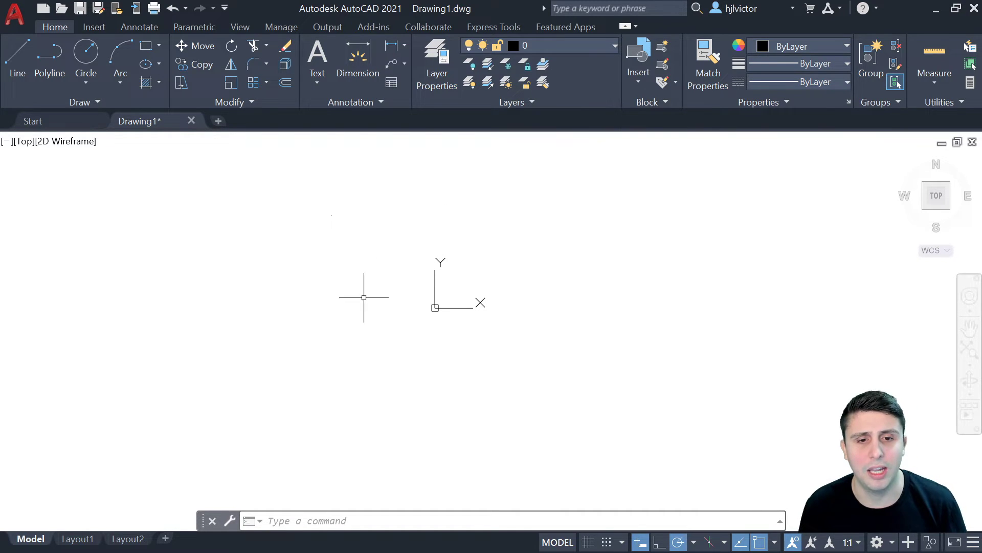
- Select the small square, then zoom extents and zoom out slightly to centre it
{"action": "left_click", "coordinate": [705, 167]}
{"action": "left_click", "coordinate": [177, 431]}
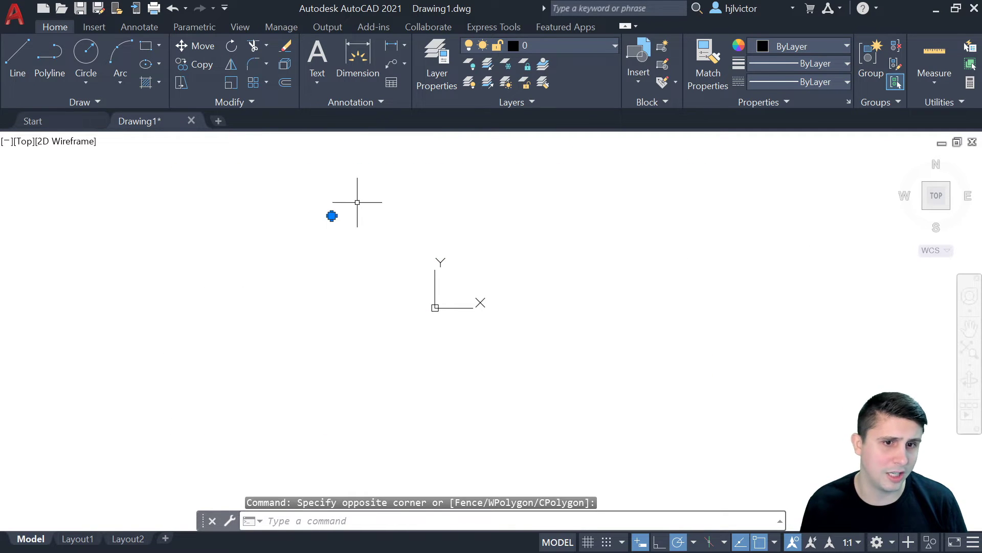
{"action": "key", "text": "Escape"}
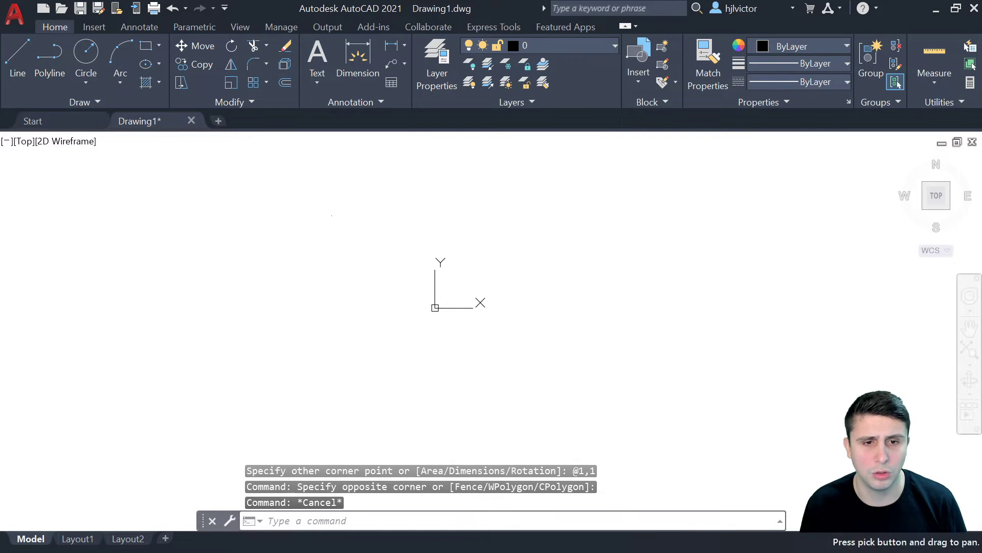
{"action": "middle_click", "coordinate": [311, 276]}
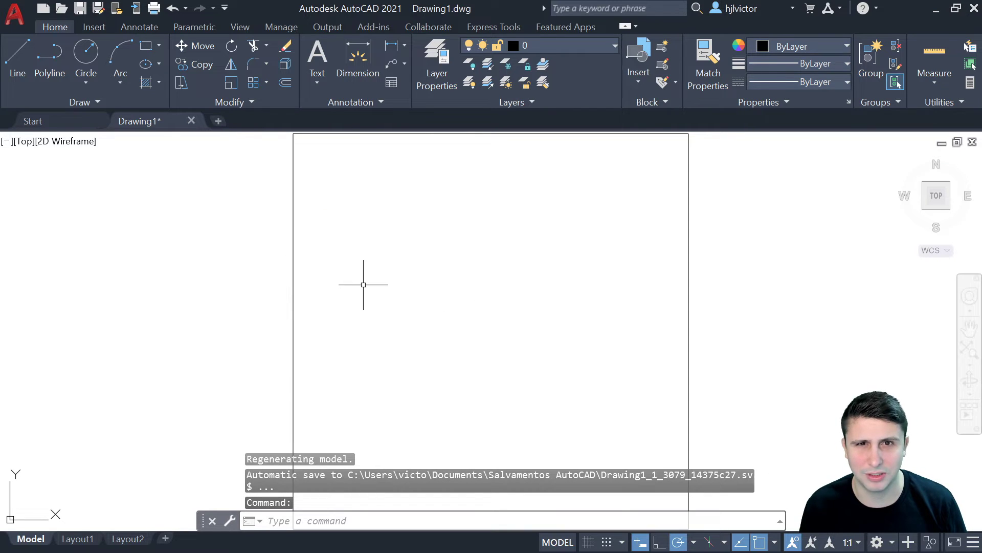
{"action": "scroll", "coordinate": [459, 276], "scroll_direction": "down", "scroll_amount": 2}
{"action": "scroll", "coordinate": [459, 276], "scroll_direction": "down", "scroll_amount": 2}
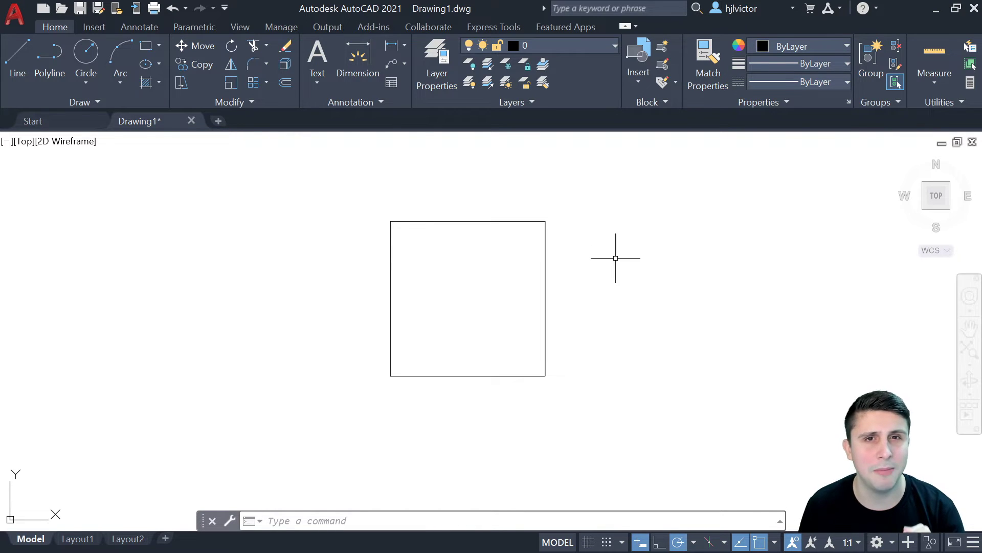
{"action": "left_click", "coordinate": [23, 70]}
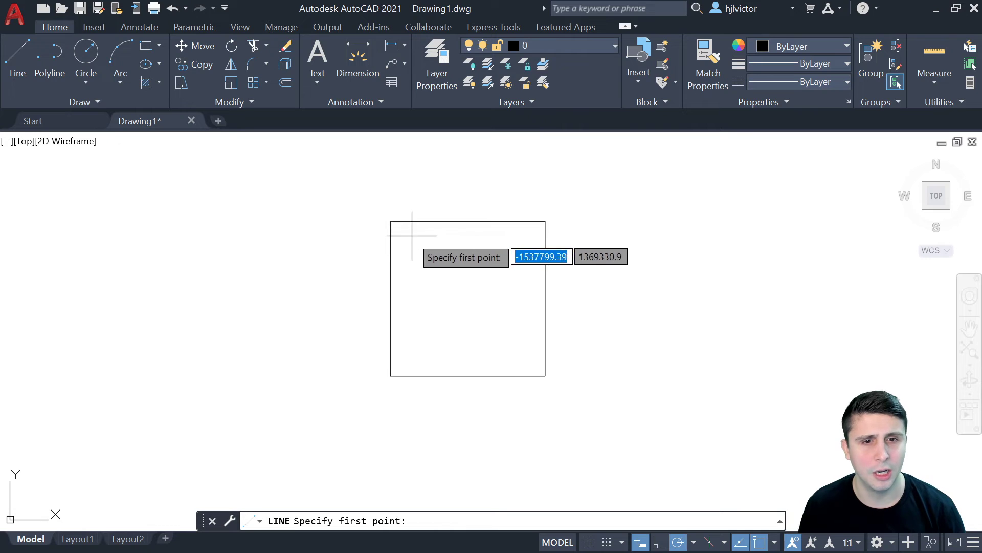
{"action": "left_click", "coordinate": [390, 194]}
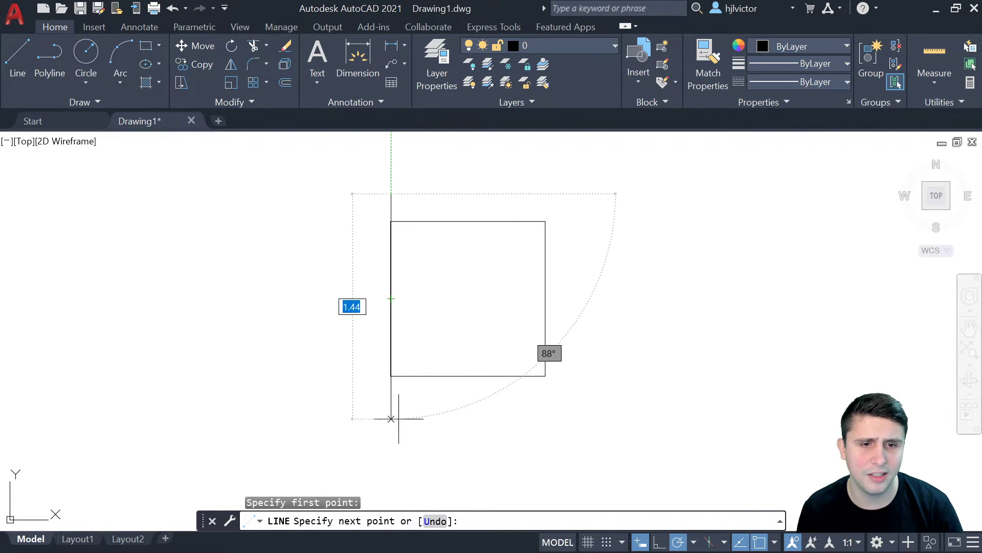
{"action": "scroll", "coordinate": [532, 286], "scroll_direction": "down", "scroll_amount": 8}
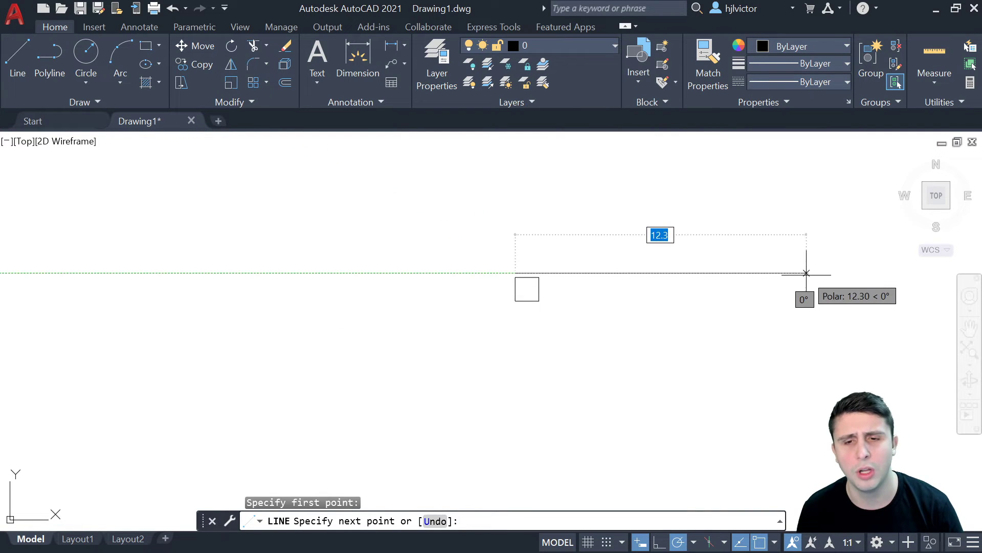
{"action": "scroll", "coordinate": [568, 271], "scroll_direction": "up", "scroll_amount": 8}
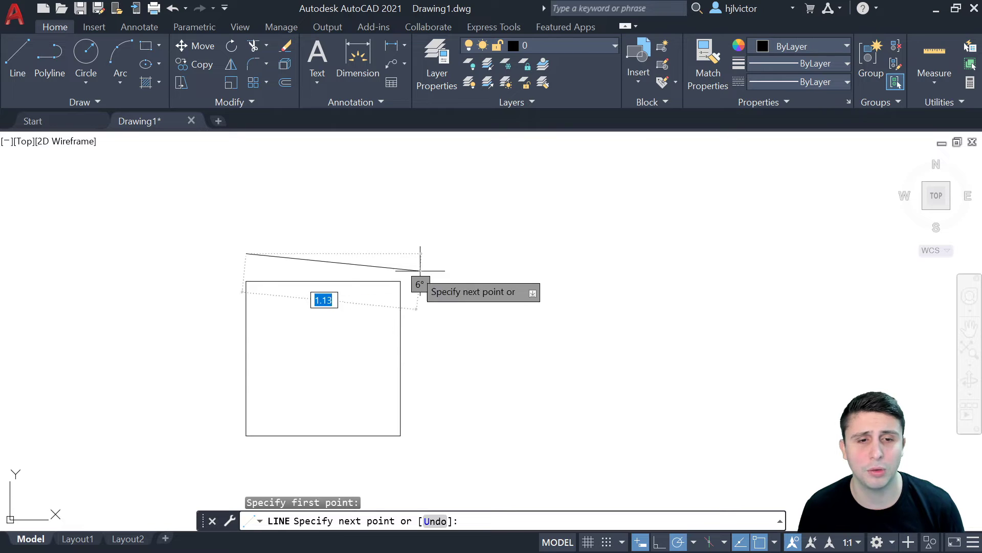
{"action": "scroll", "coordinate": [448, 248], "scroll_direction": "up", "scroll_amount": 3}
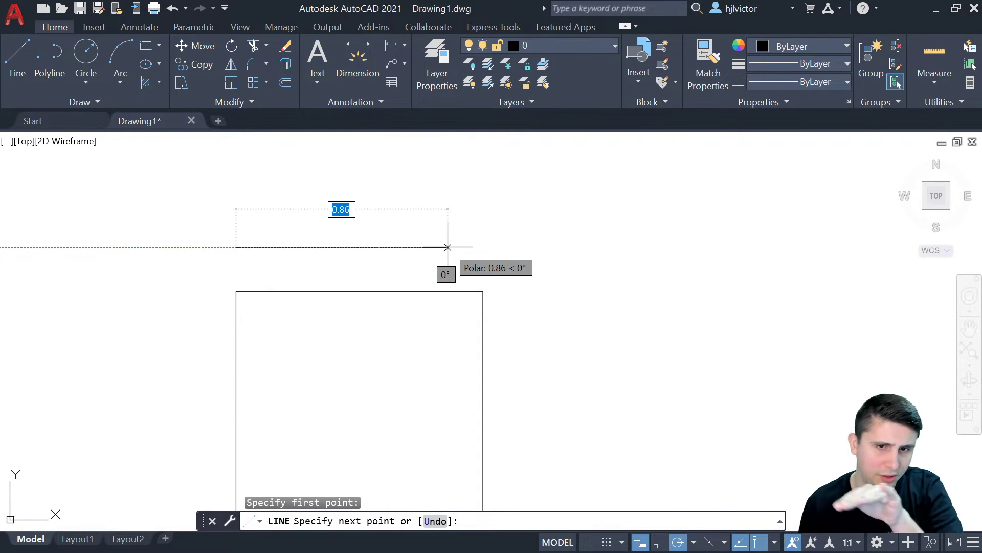
{"action": "key", "text": "Escape"}
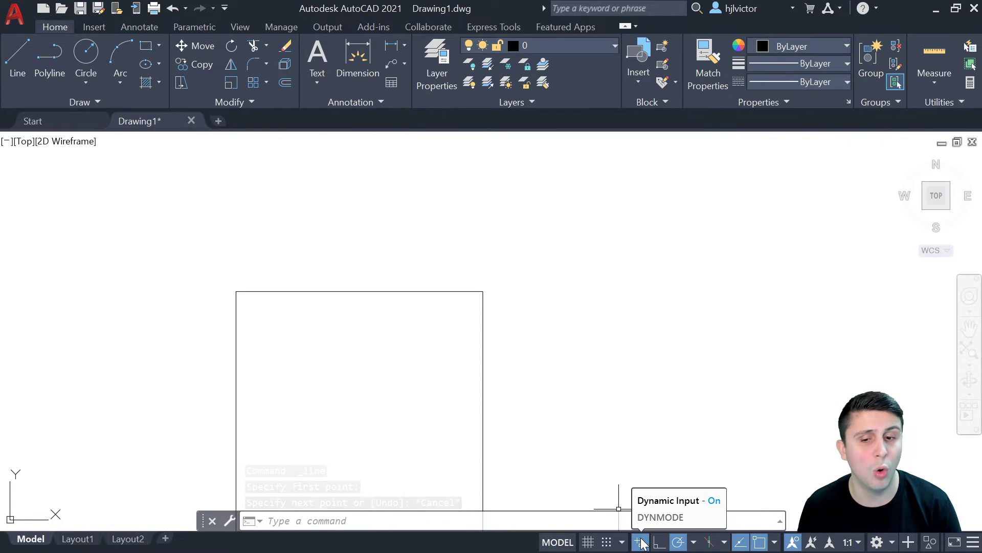
{"action": "left_click", "coordinate": [642, 543]}
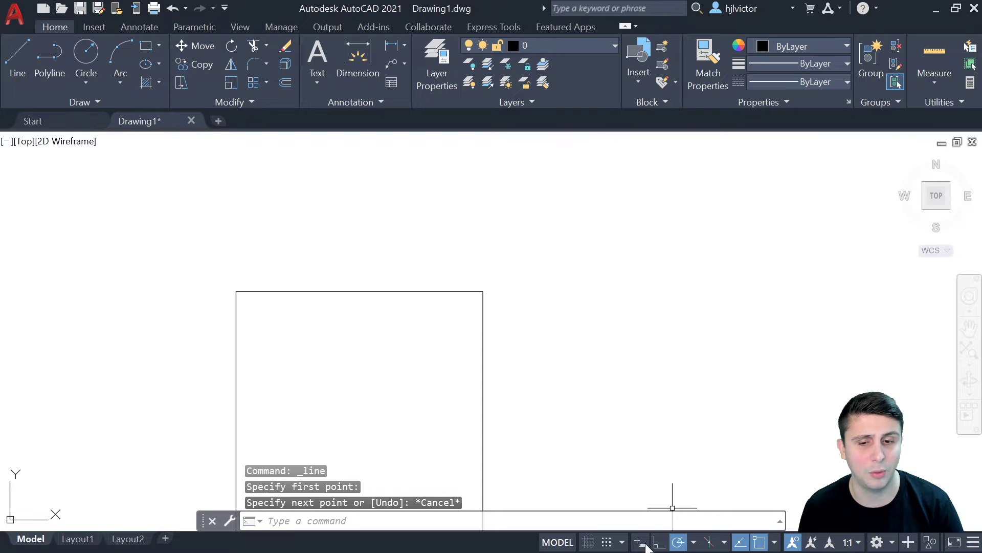
{"action": "left_click", "coordinate": [639, 543]}
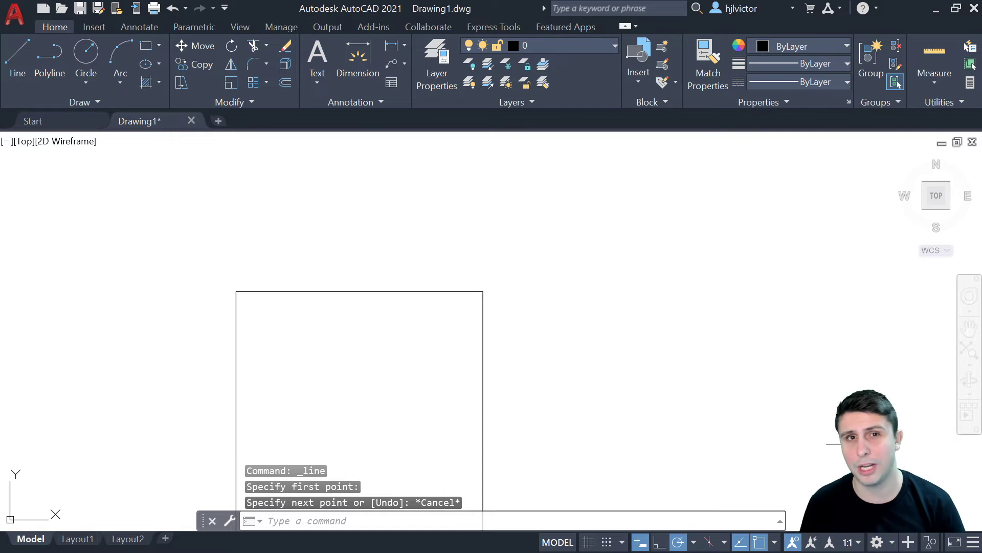
{"action": "left_click", "coordinate": [972, 542]}
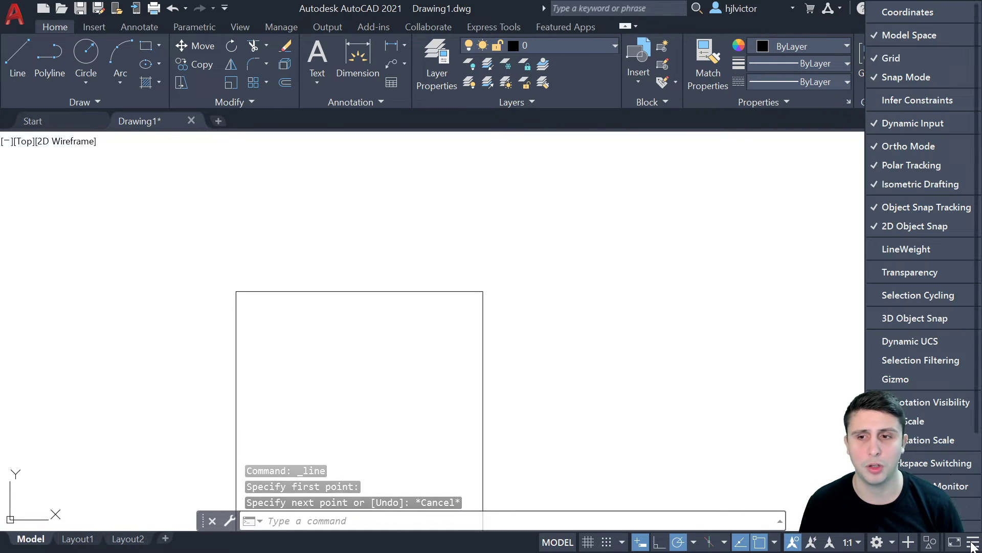
{"action": "left_click", "coordinate": [898, 125]}
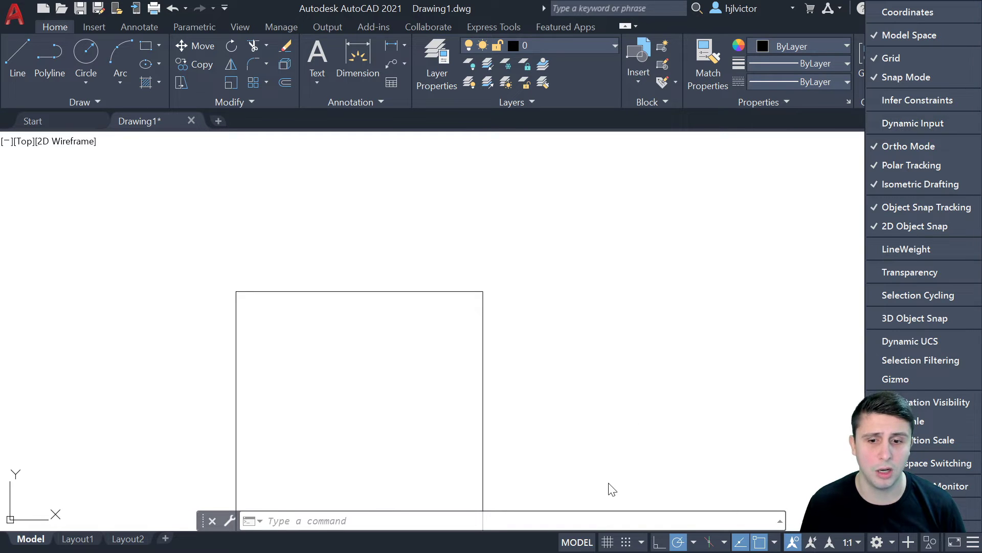
{"action": "left_click", "coordinate": [913, 128]}
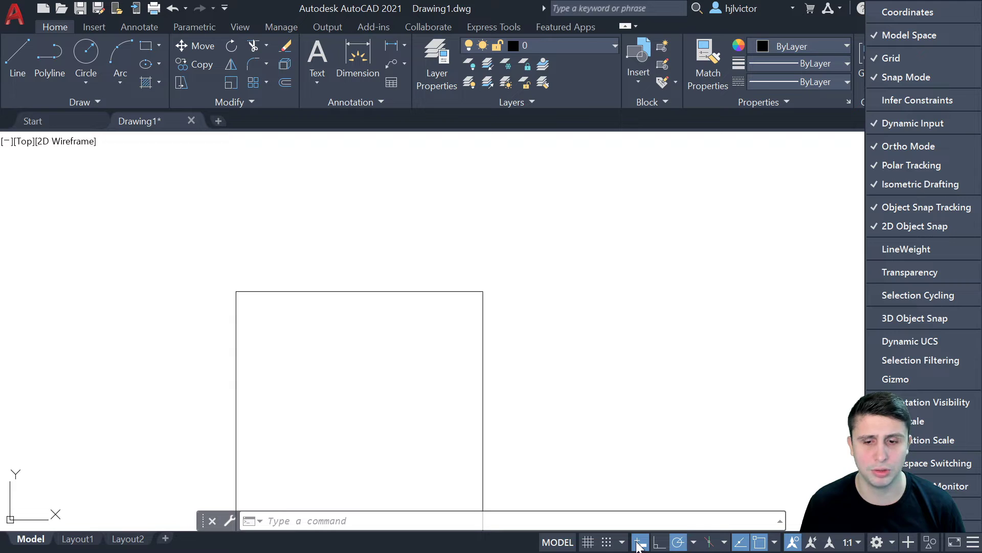
{"action": "left_click", "coordinate": [973, 544]}
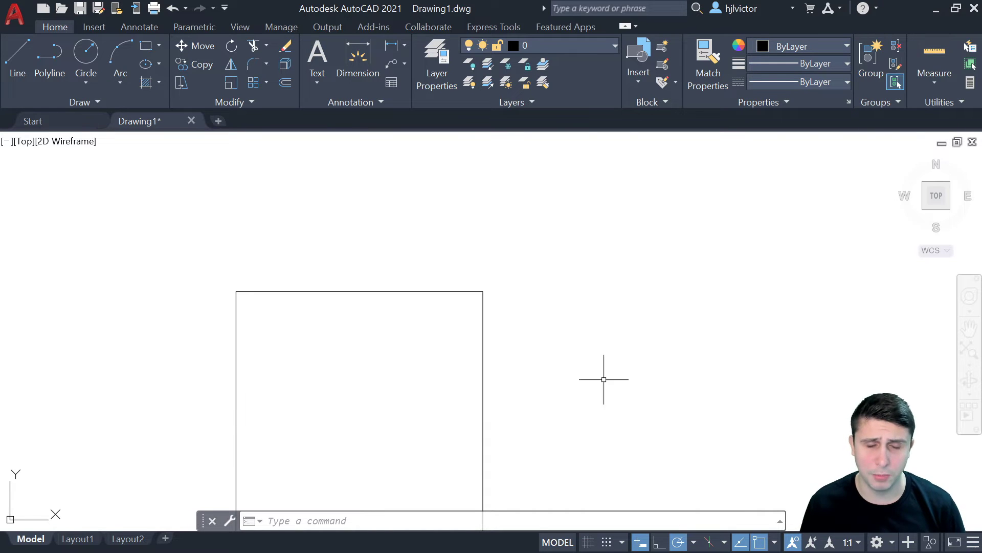
{"action": "middle_click_drag", "start_coordinate": [512, 372], "coordinate": [527, 321]}
{"action": "type", "text": "UNITS"}
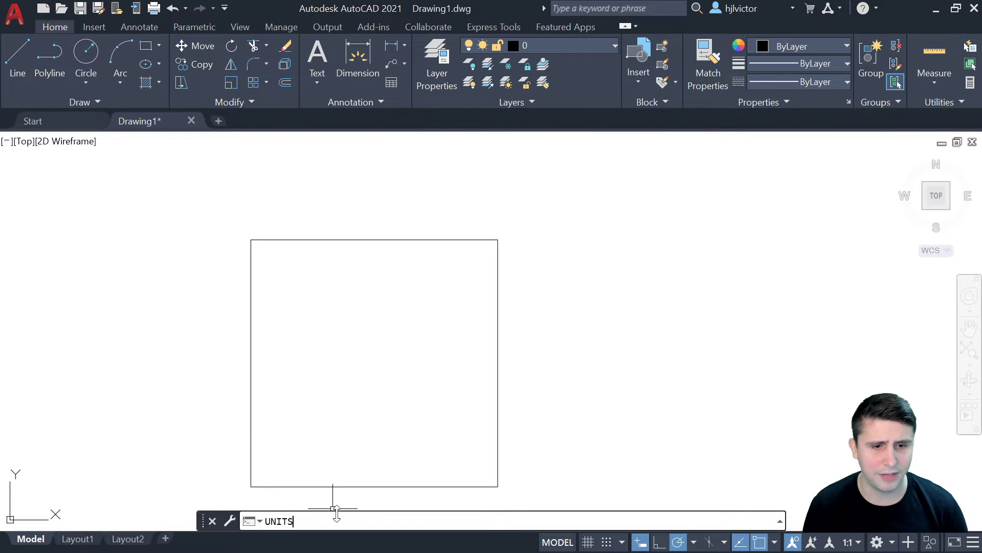
{"action": "key", "text": "Home"}
{"action": "type", "text": "-"}
{"action": "key", "text": "BackSpace"}
{"action": "key", "text": "BackSpace"}
{"action": "key", "text": "BackSpace"}
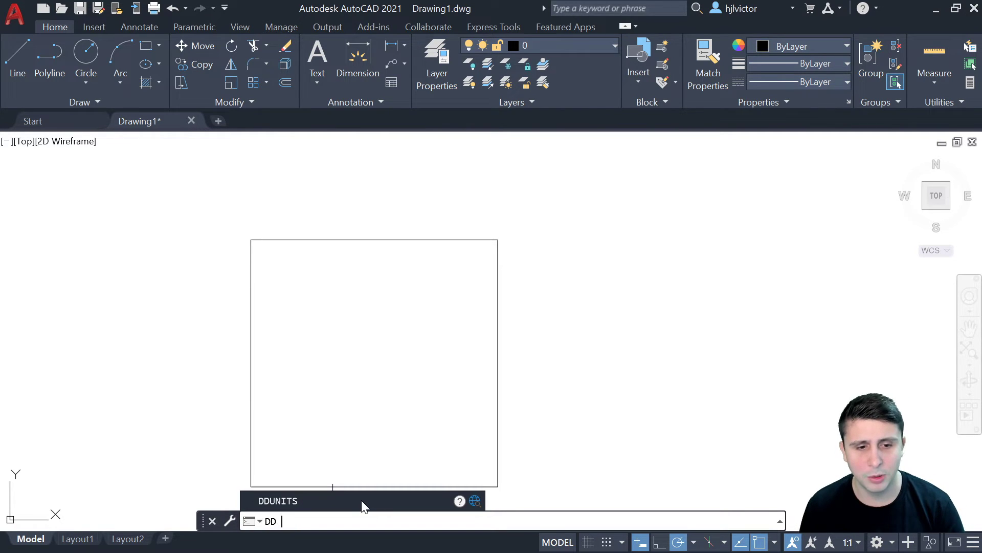
{"action": "left_click", "coordinate": [602, 368]}
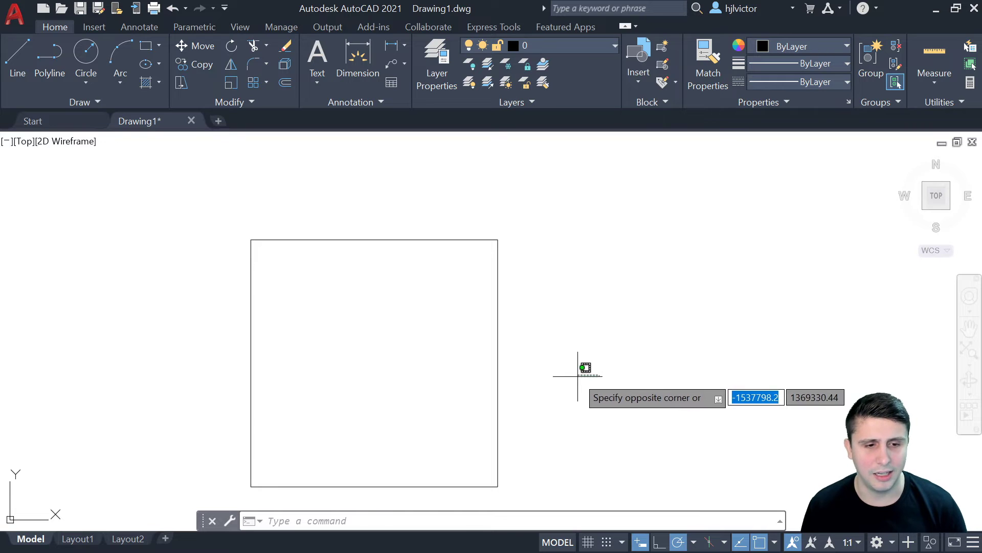
{"action": "key", "text": "Escape"}
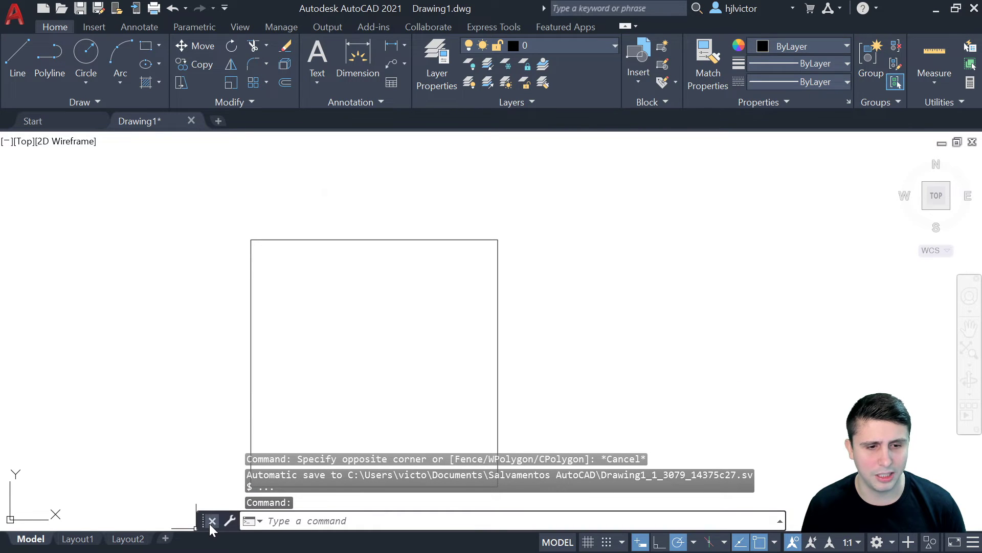
{"action": "left_click", "coordinate": [210, 524]}
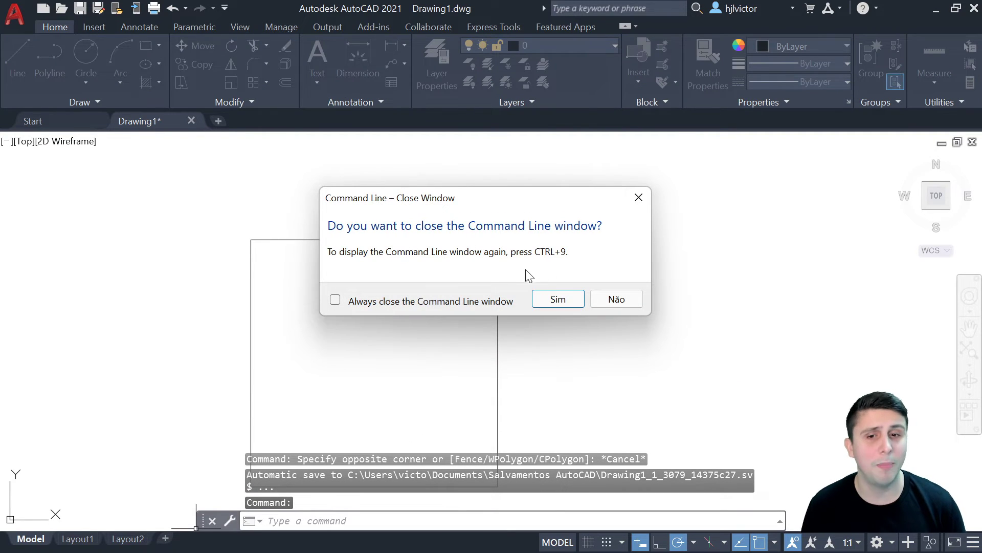
{"action": "left_click", "coordinate": [545, 301]}
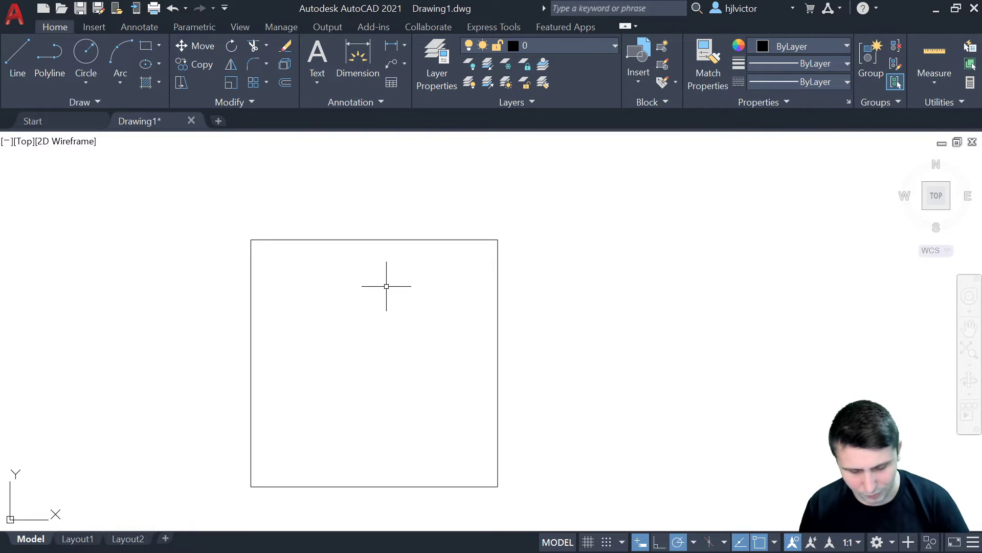
{"action": "key", "text": "ctrl+9"}
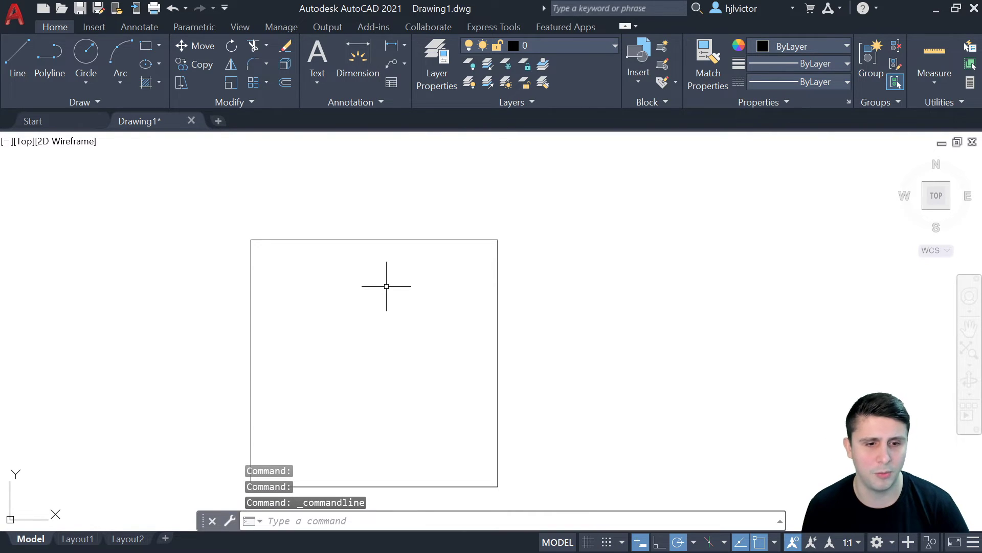
{"action": "left_click", "coordinate": [211, 520]}
{"action": "left_click", "coordinate": [552, 300]}
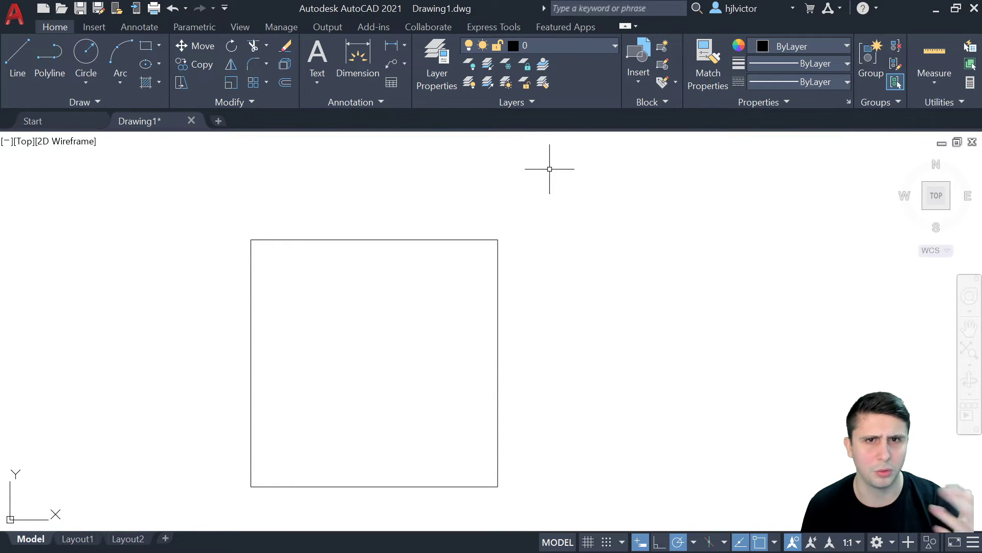
{"action": "left_click", "coordinate": [242, 25]}
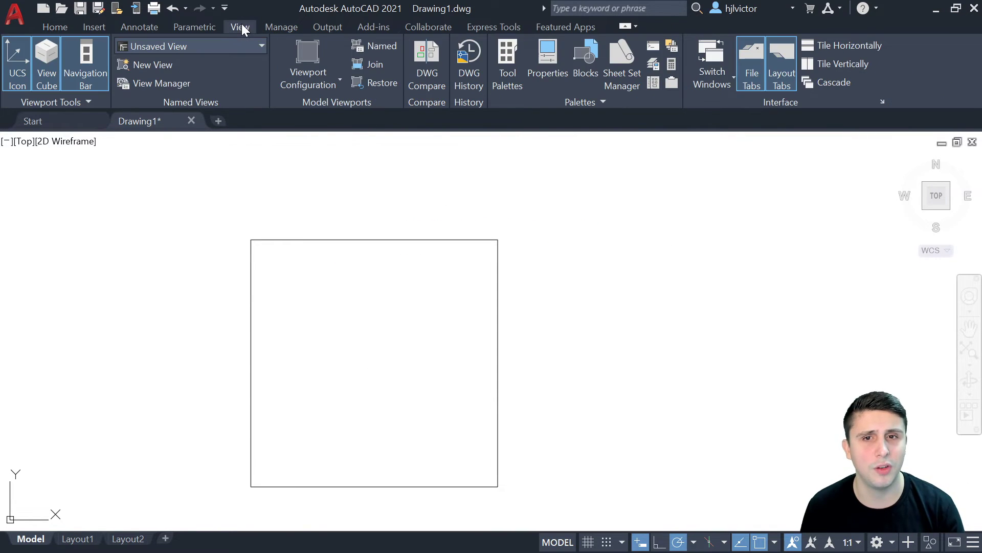
{"action": "left_click", "coordinate": [651, 46]}
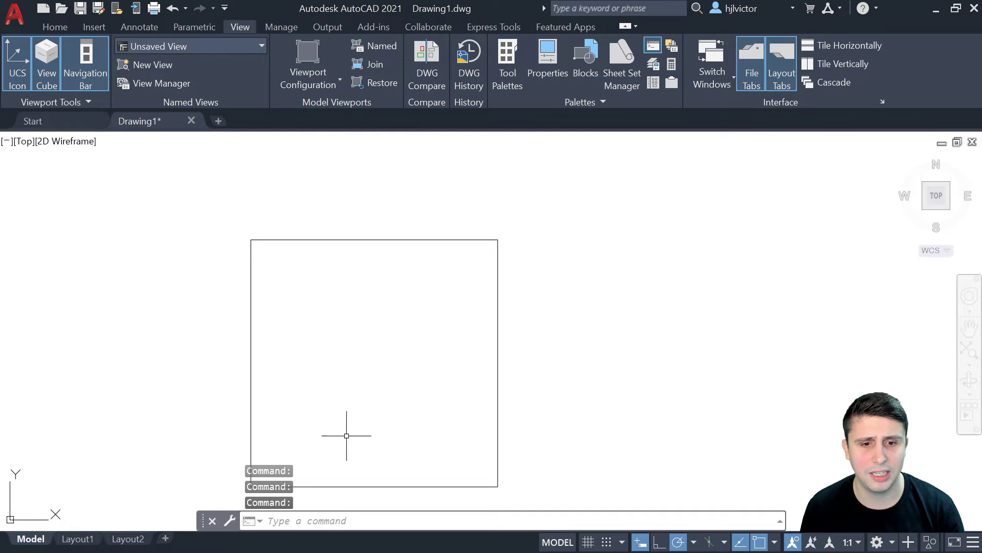
{"action": "left_click", "coordinate": [654, 45]}
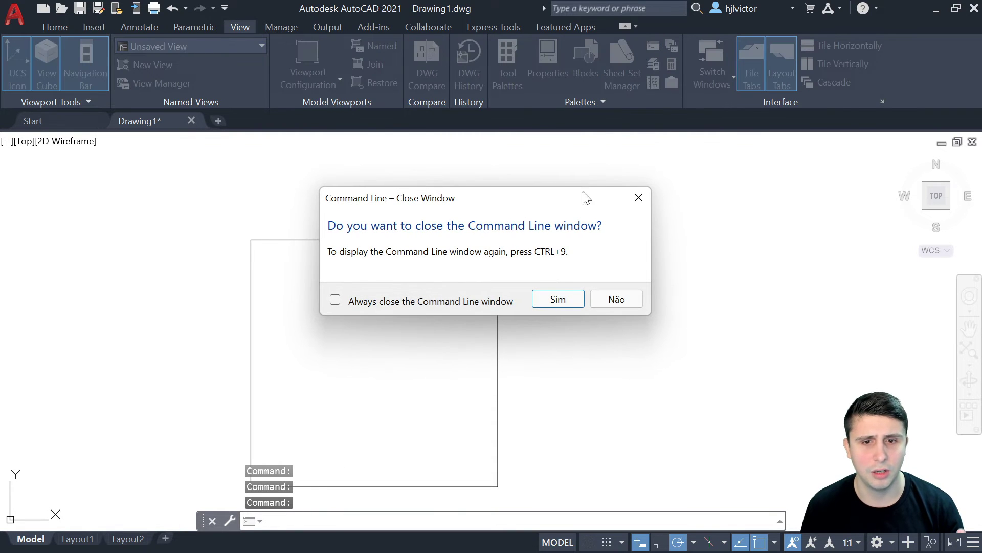
{"action": "left_click", "coordinate": [558, 300]}
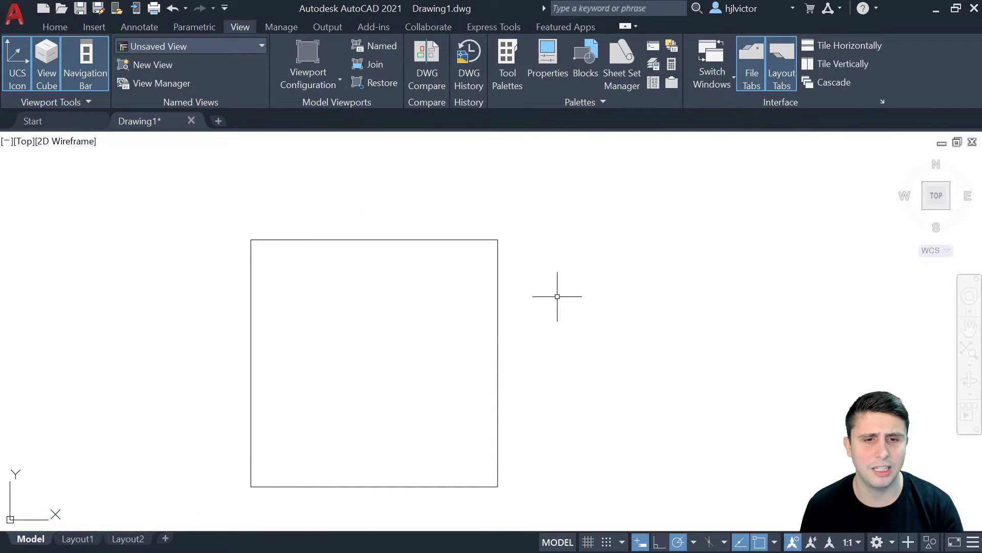
{"action": "key", "text": "ctrl+9"}
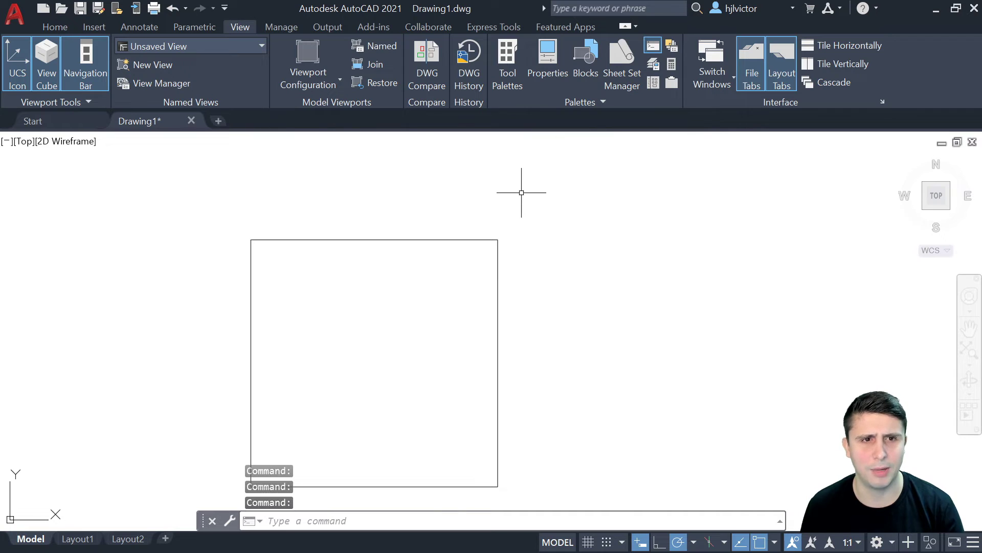
{"action": "left_click", "coordinate": [55, 27]}
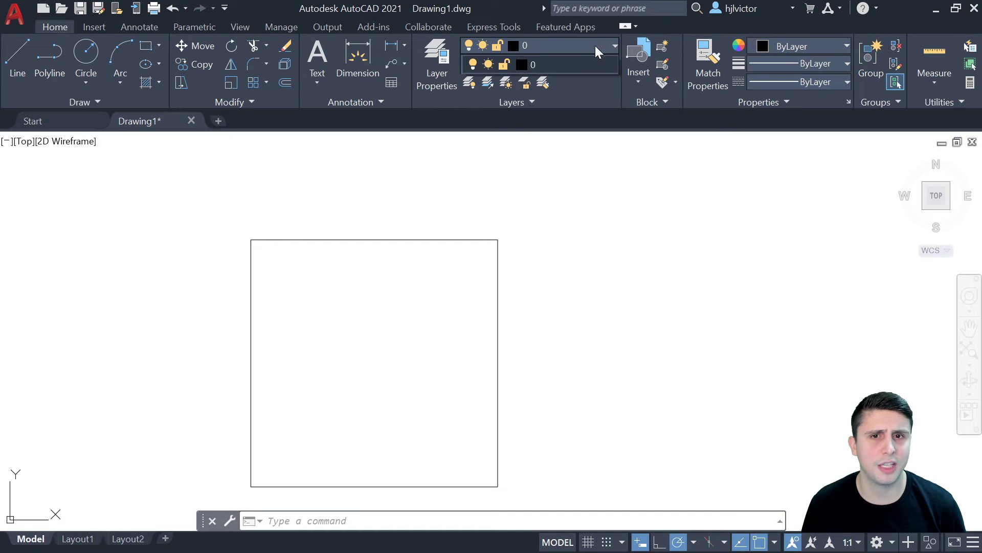
- Create Layer1 with yellow colour in the layer manager, then pan the square higher
{"action": "left_click", "coordinate": [441, 64]}
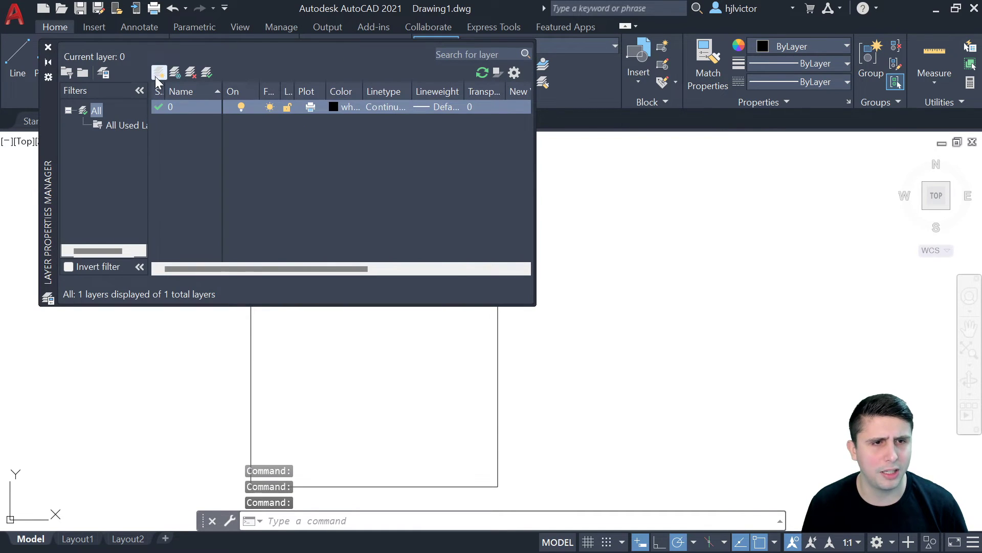
{"action": "left_click", "coordinate": [155, 73]}
{"action": "left_click", "coordinate": [333, 121]}
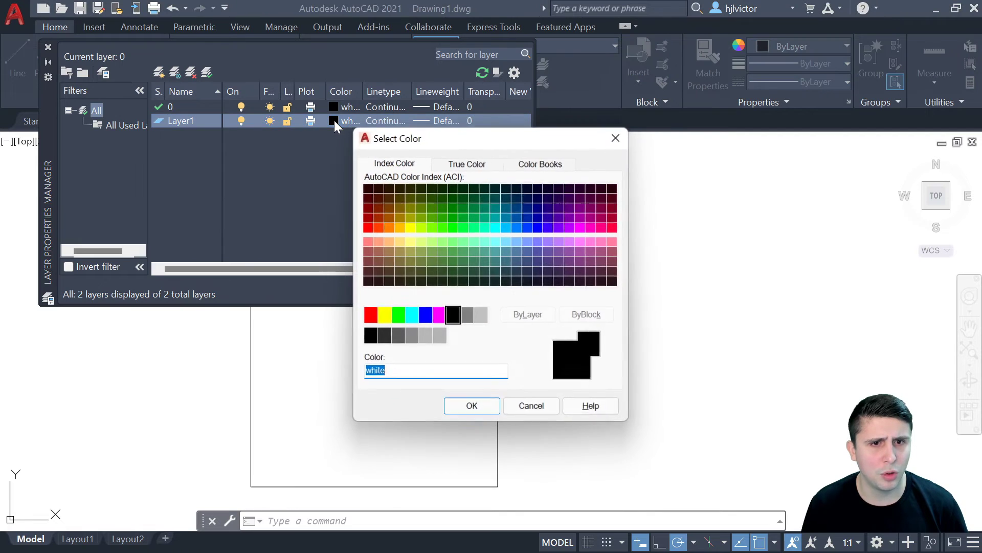
{"action": "left_click", "coordinate": [384, 315]}
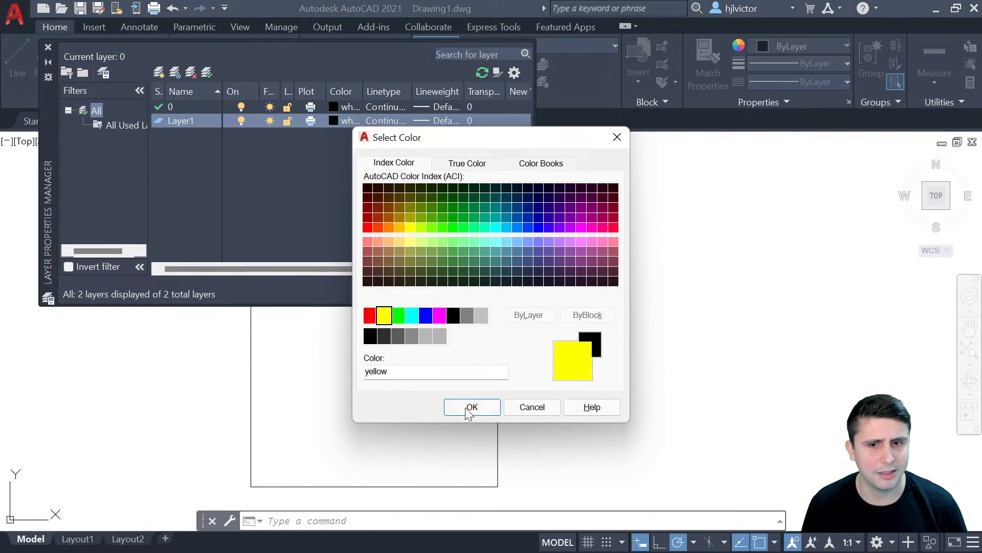
{"action": "left_click", "coordinate": [471, 407]}
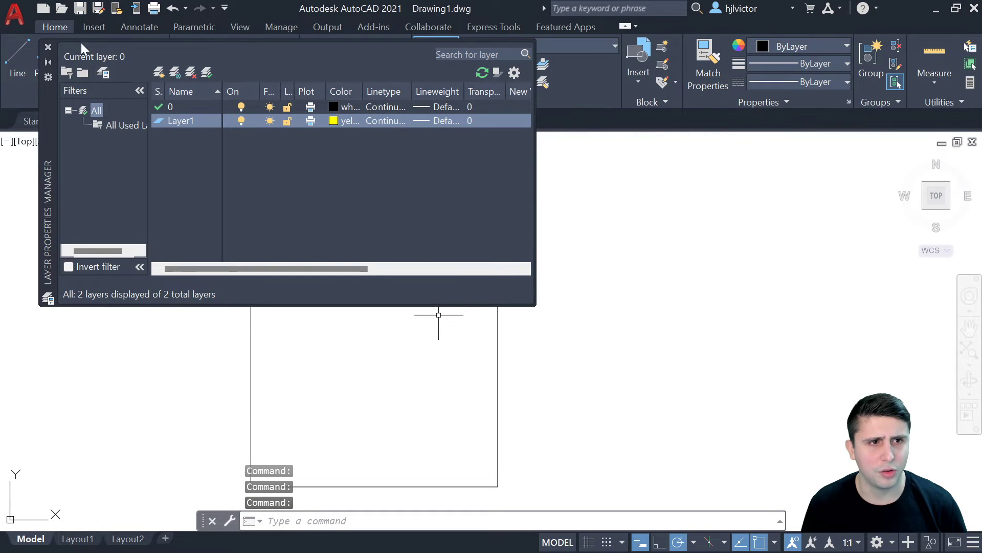
{"action": "left_click", "coordinate": [48, 47]}
{"action": "middle_click_drag", "start_coordinate": [424, 240], "coordinate": [442, 192]}
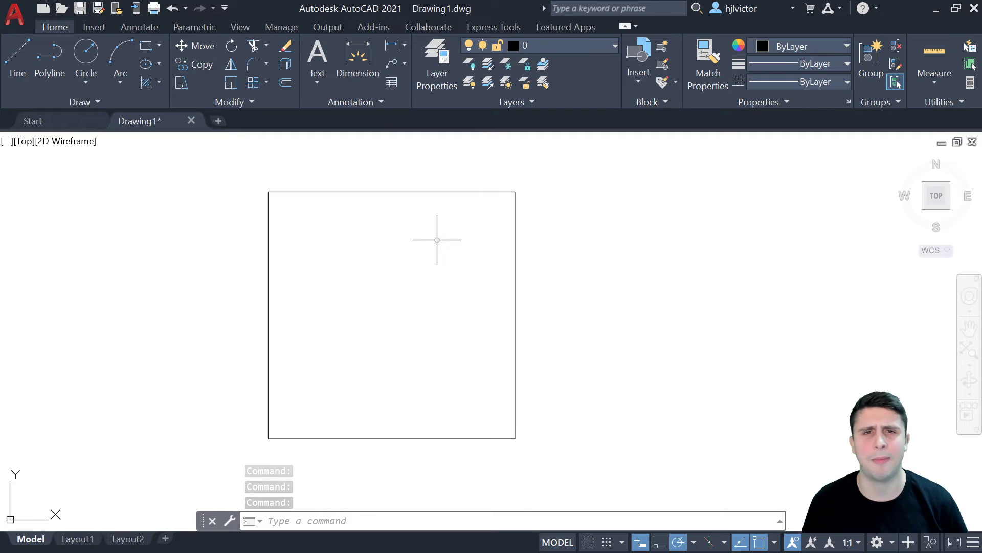
- Move the square onto Layer1, then inspect the lineweight and linetype lists
{"action": "left_click", "coordinate": [433, 191]}
{"action": "left_click", "coordinate": [607, 49]}
{"action": "left_click", "coordinate": [569, 79]}
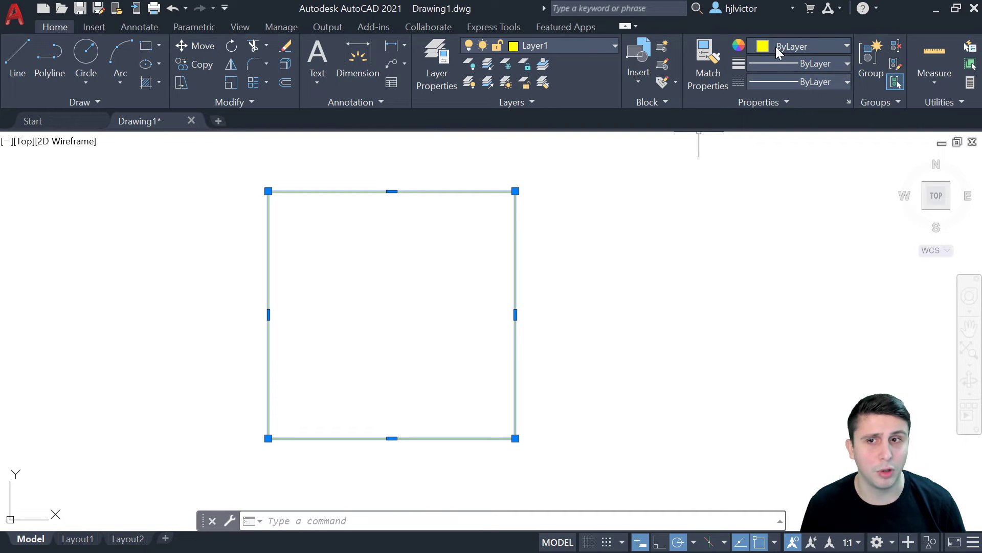
{"action": "left_click", "coordinate": [800, 64]}
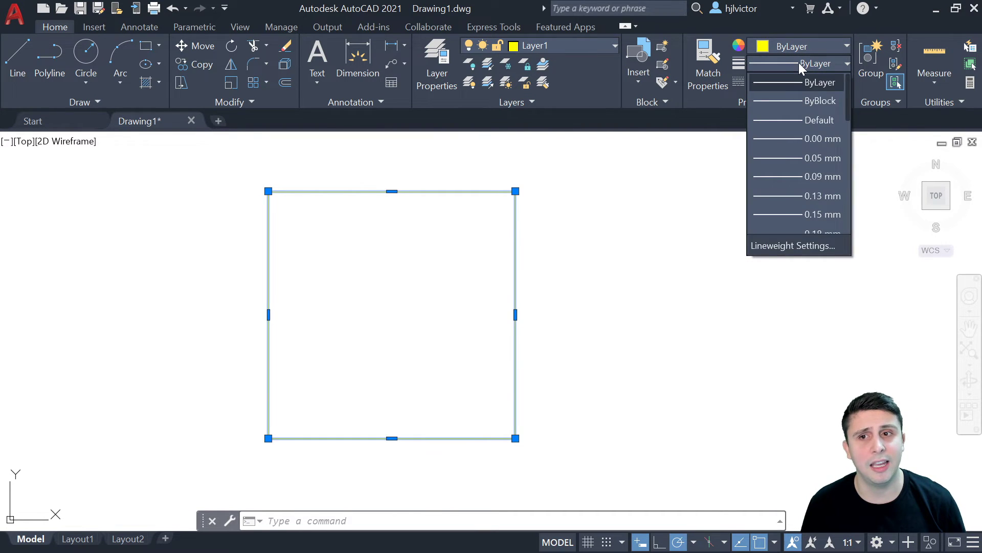
{"action": "left_click", "coordinate": [799, 63]}
{"action": "left_click", "coordinate": [813, 81]}
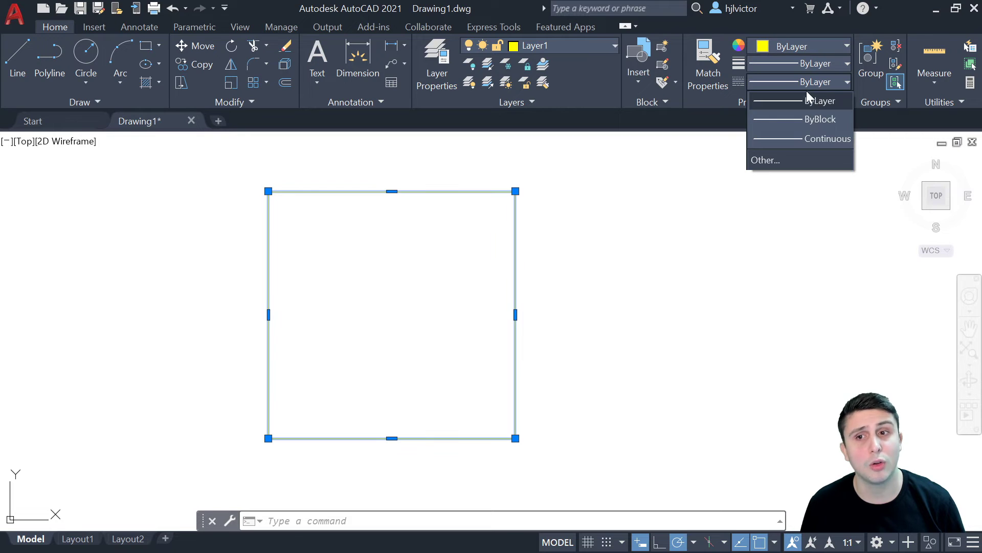
- Try colour black 0,0,0, then set the square's colour back to ByLayer
{"action": "left_click", "coordinate": [805, 93]}
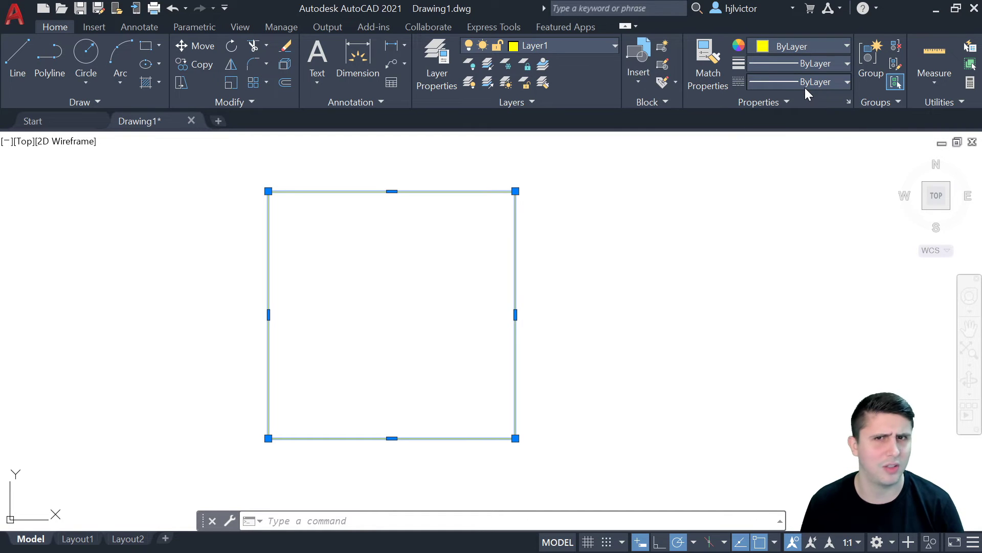
{"action": "left_click", "coordinate": [796, 45]}
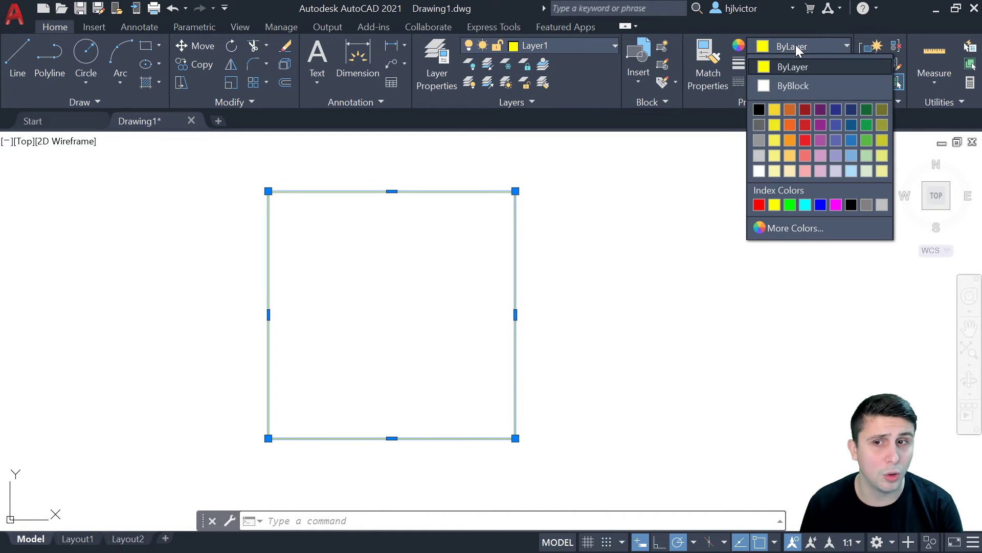
{"action": "left_click", "coordinate": [757, 110]}
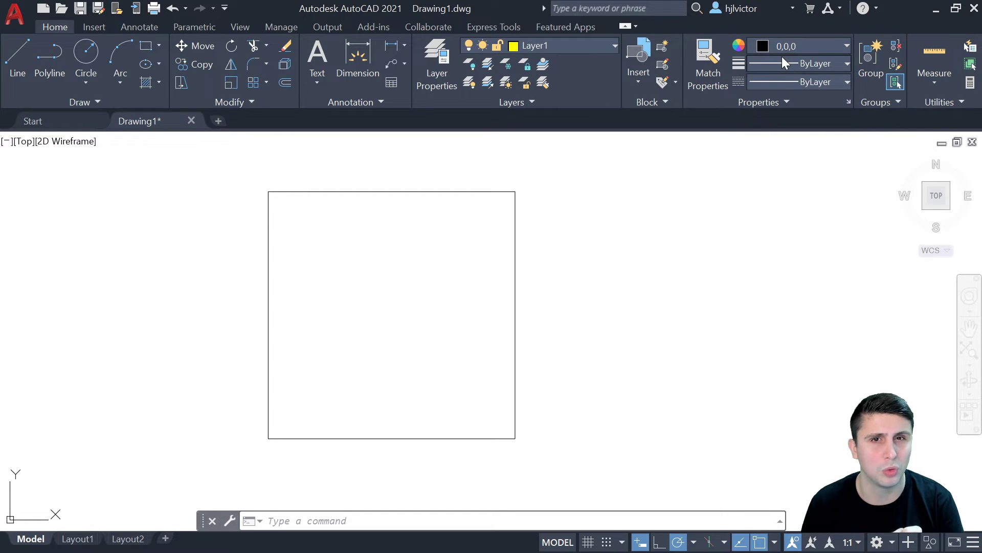
{"action": "left_click", "coordinate": [419, 191]}
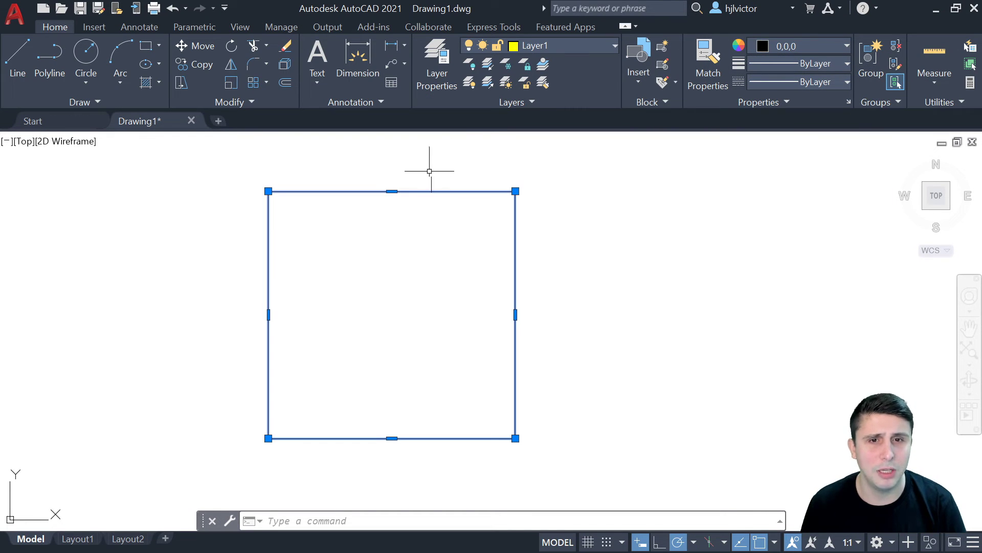
{"action": "left_click", "coordinate": [836, 48]}
{"action": "left_click", "coordinate": [800, 63]}
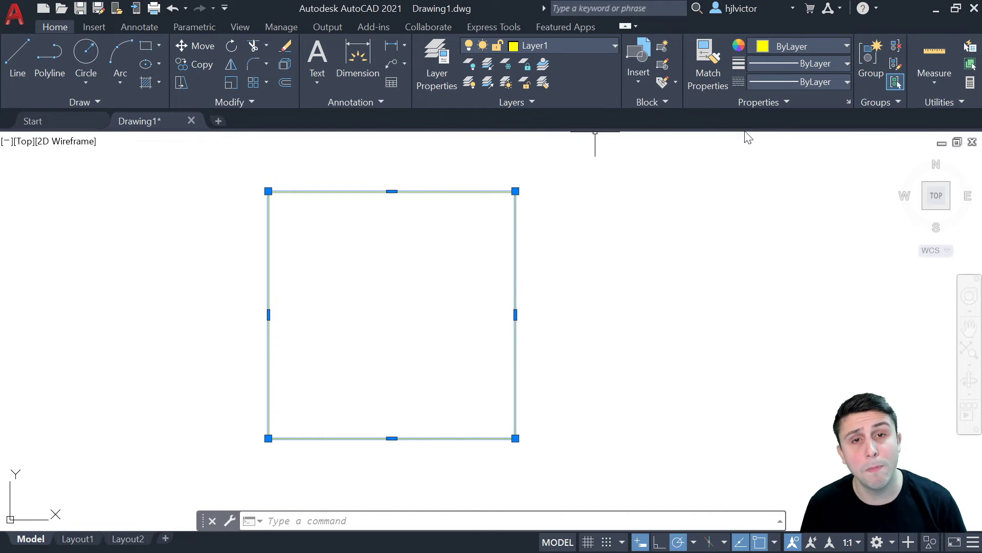
{"action": "key", "text": "Escape"}
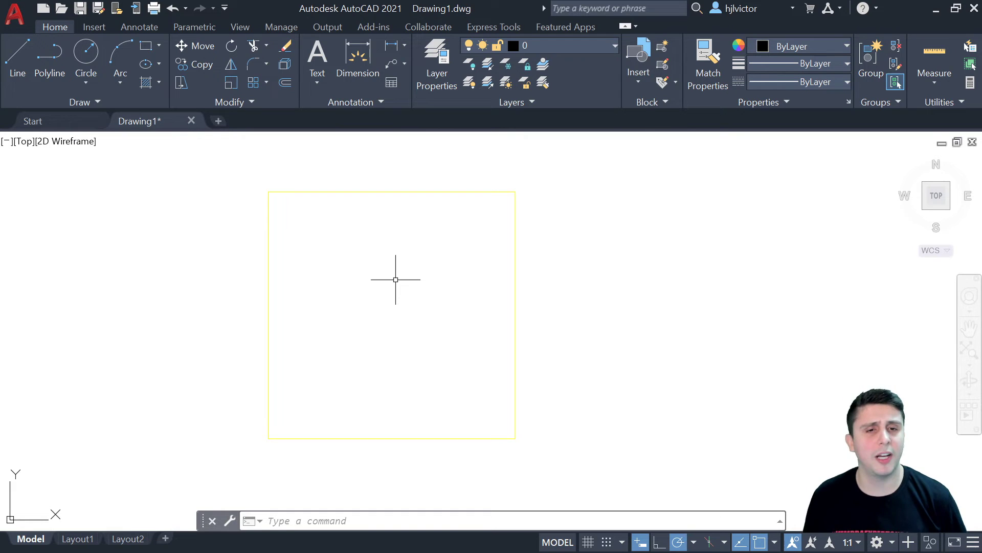
- Reselect the square and move it back onto layer 0
{"action": "left_click", "coordinate": [375, 193]}
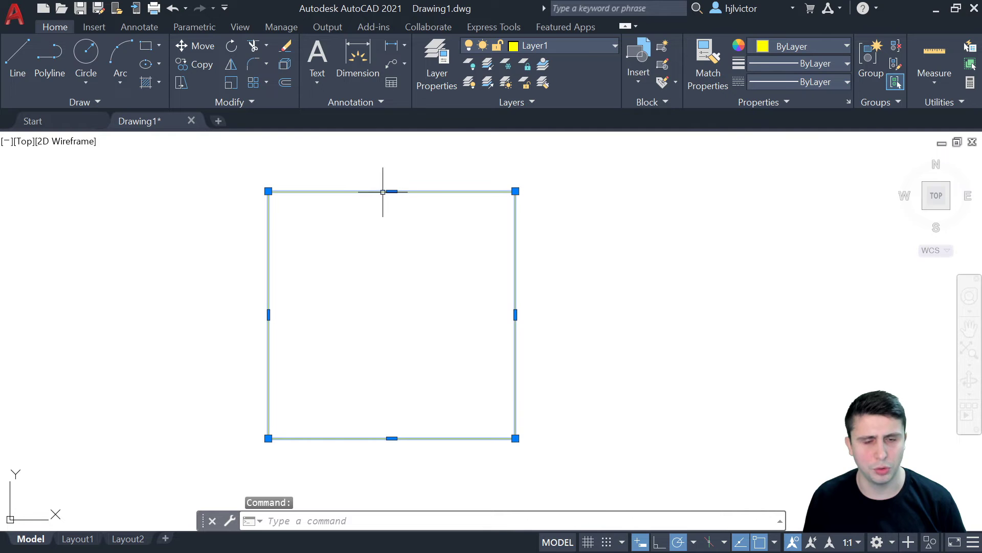
{"action": "left_click", "coordinate": [588, 52]}
{"action": "left_click", "coordinate": [553, 70]}
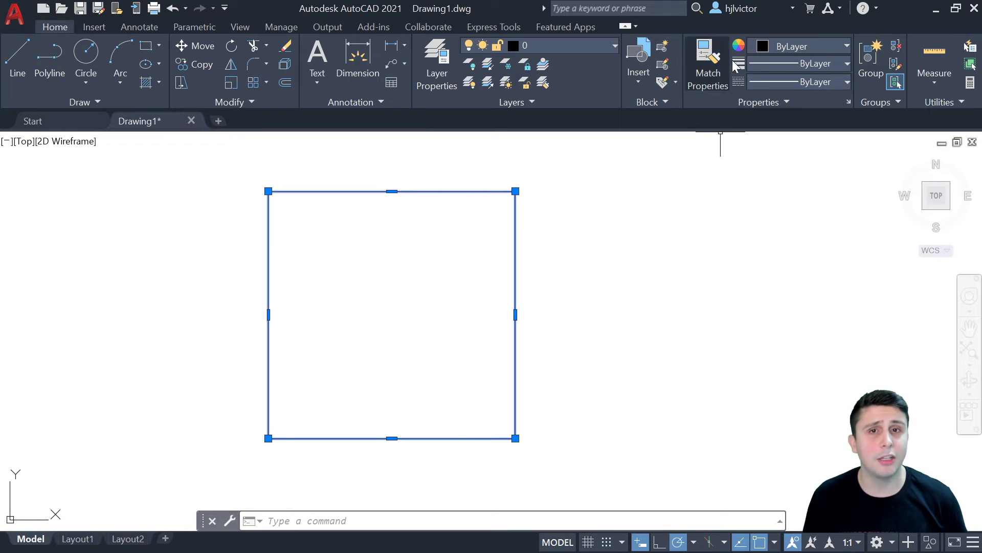
{"action": "left_click", "coordinate": [845, 63]}
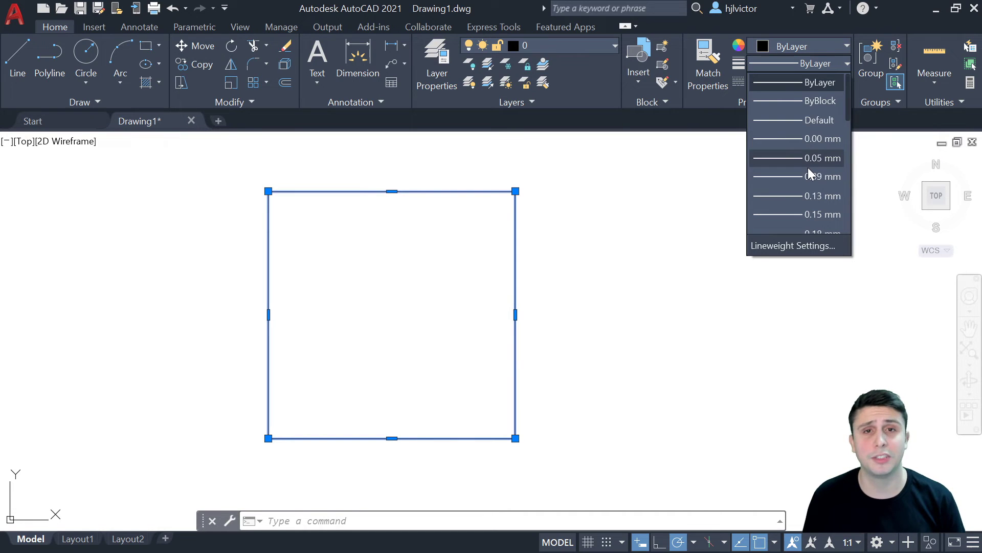
- Give the square a 0.50 mm lineweight and deselect it
{"action": "scroll", "coordinate": [808, 167], "scroll_direction": "down", "scroll_amount": 1}
{"action": "scroll", "coordinate": [808, 168], "scroll_direction": "down", "scroll_amount": 1}
{"action": "scroll", "coordinate": [808, 167], "scroll_direction": "down", "scroll_amount": 1}
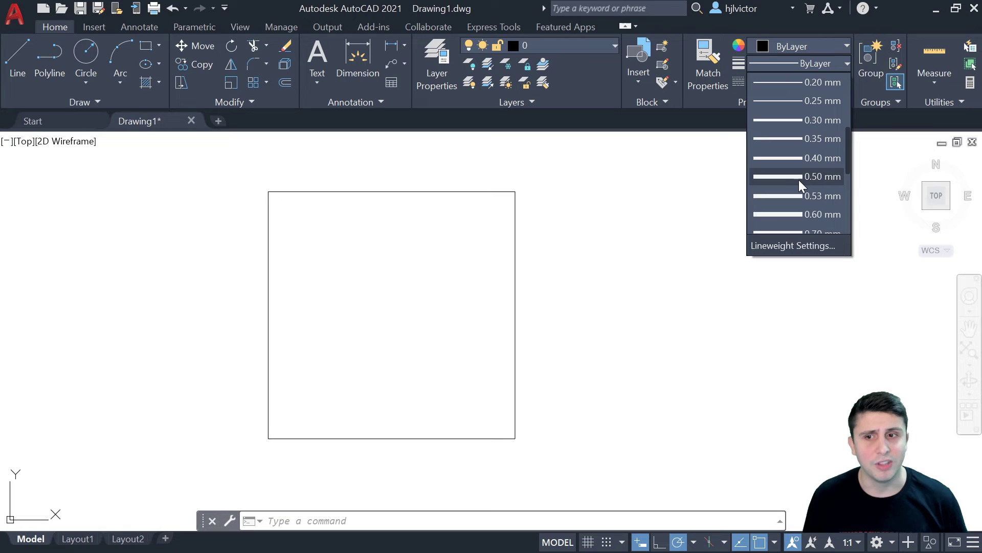
{"action": "scroll", "coordinate": [804, 174], "scroll_direction": "up", "scroll_amount": 3}
{"action": "scroll", "coordinate": [799, 172], "scroll_direction": "down", "scroll_amount": 1}
{"action": "scroll", "coordinate": [799, 174], "scroll_direction": "down", "scroll_amount": 1}
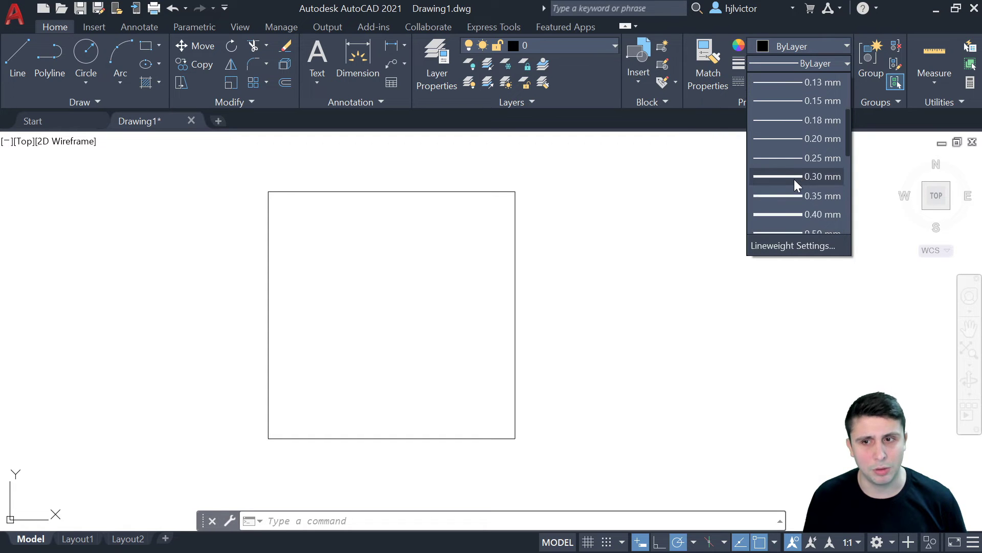
{"action": "scroll", "coordinate": [786, 184], "scroll_direction": "down", "scroll_amount": 1}
{"action": "left_click", "coordinate": [778, 183]}
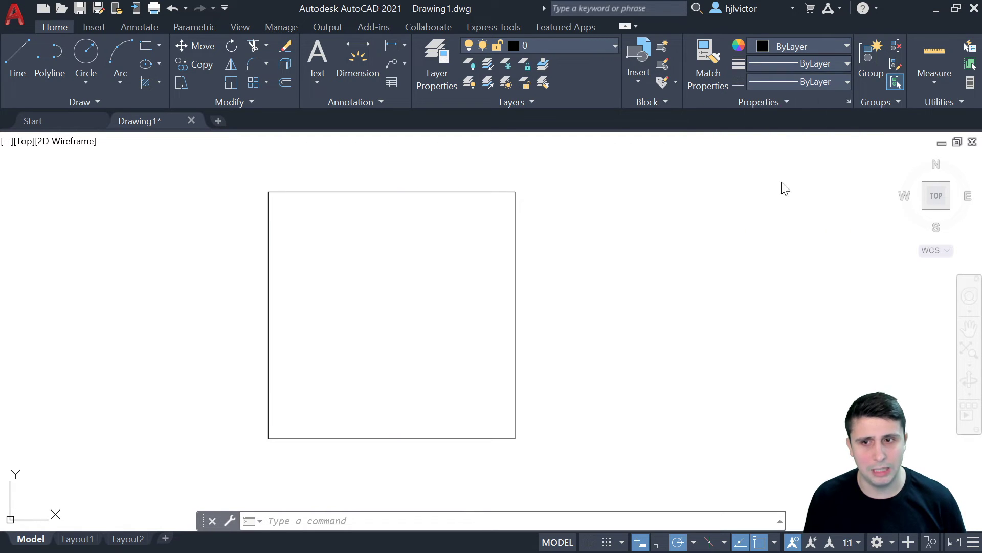
{"action": "key", "text": "Escape"}
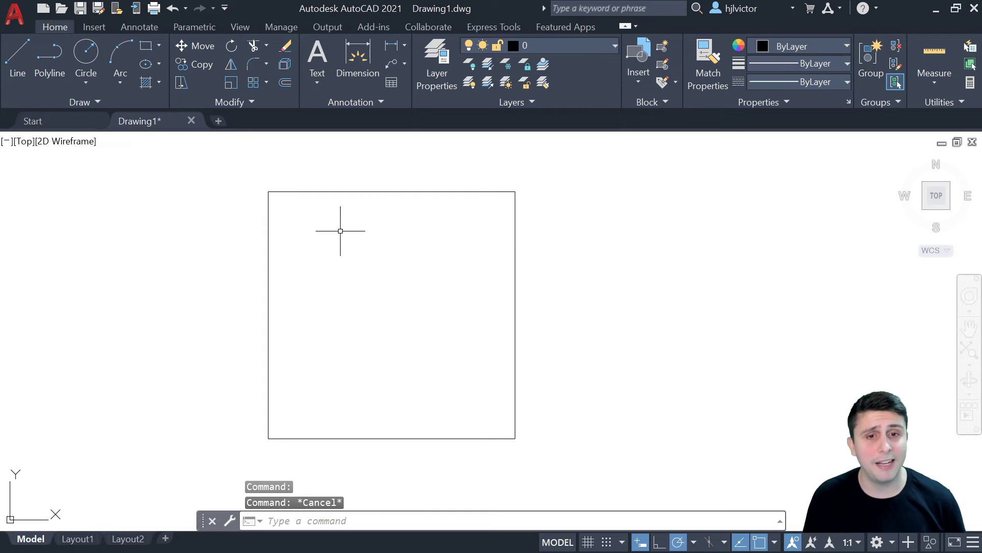
{"action": "left_click", "coordinate": [846, 64]}
- Turn on lineweight display in the drawing
{"action": "scroll", "coordinate": [767, 210], "scroll_direction": "down", "scroll_amount": 3}
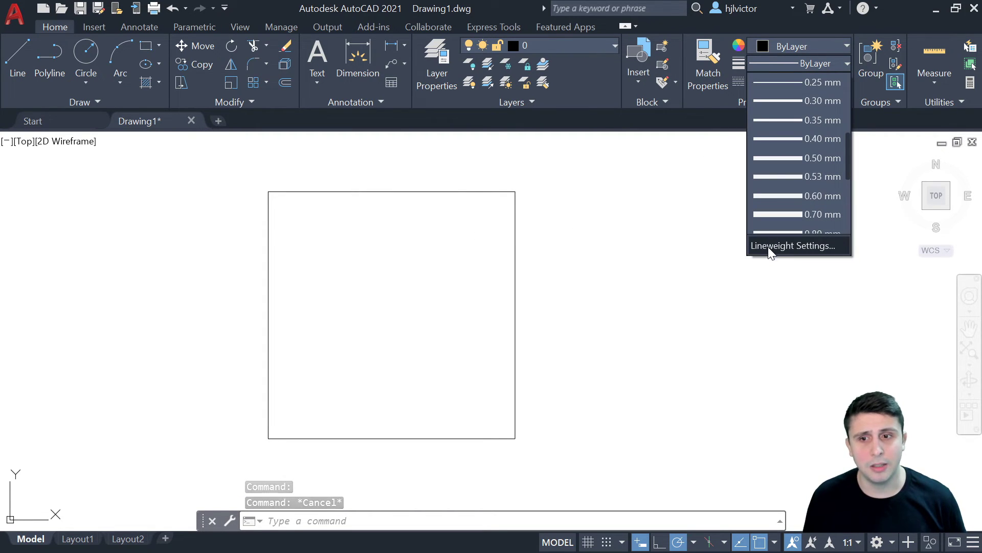
{"action": "left_click", "coordinate": [792, 245]}
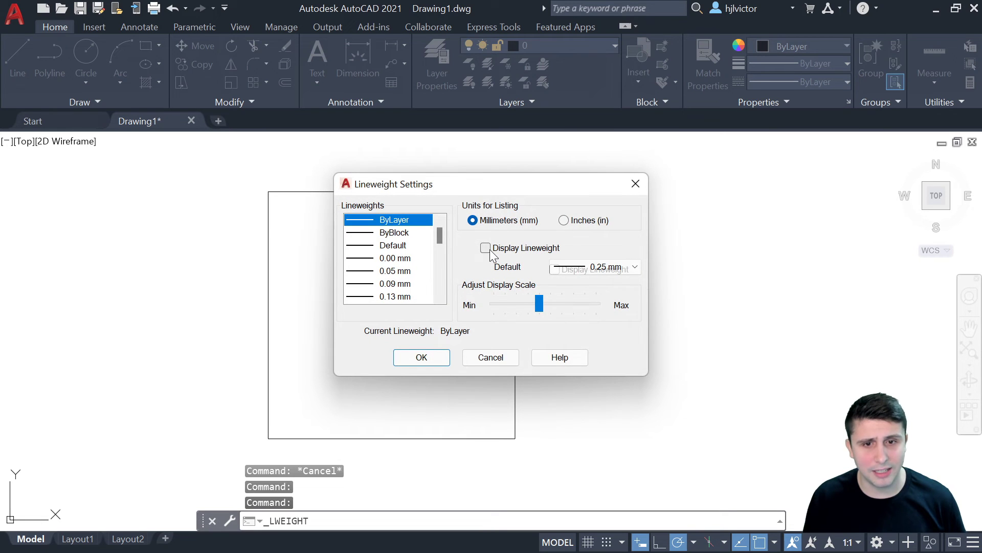
{"action": "left_click", "coordinate": [436, 357]}
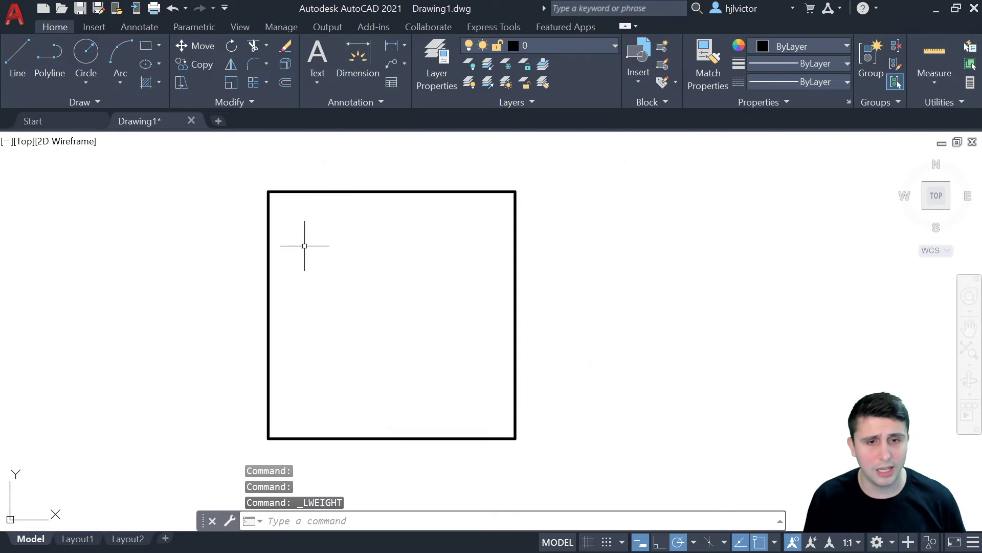
{"action": "left_click", "coordinate": [812, 66]}
{"action": "scroll", "coordinate": [795, 160], "scroll_direction": "down", "scroll_amount": 3}
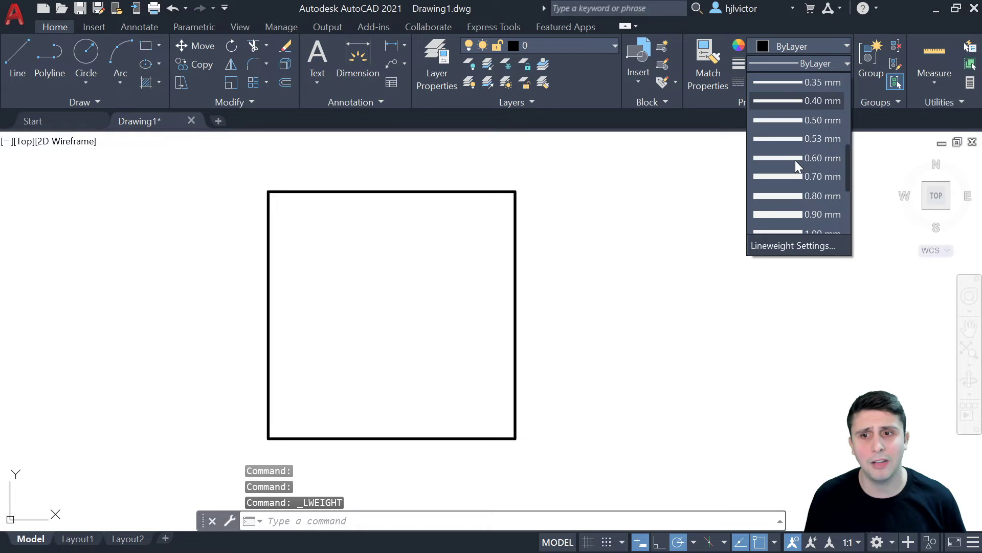
{"action": "key", "text": "Escape"}
{"action": "key", "text": "Escape"}
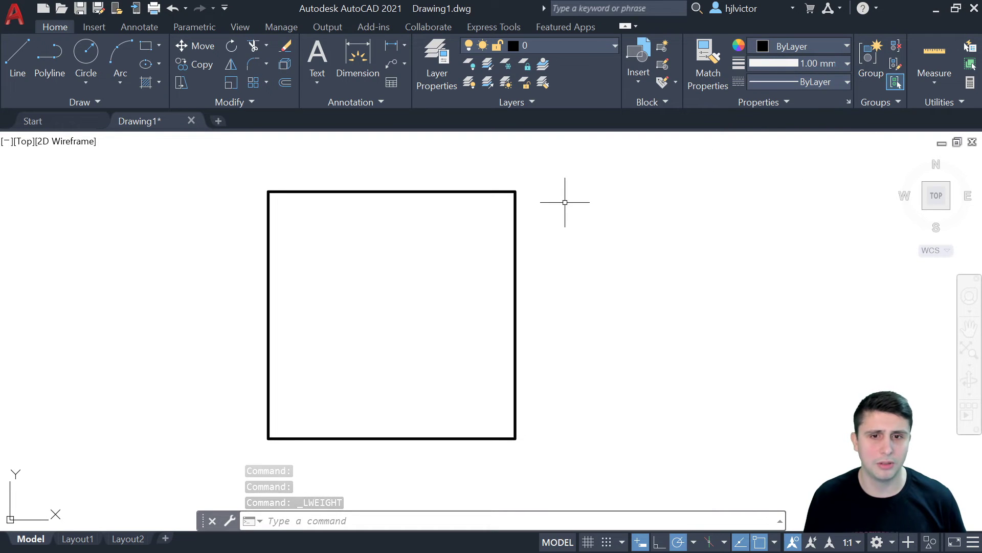
- Set the square's lineweight to 1.00 mm, then open Layer Properties
{"action": "left_click", "coordinate": [474, 198]}
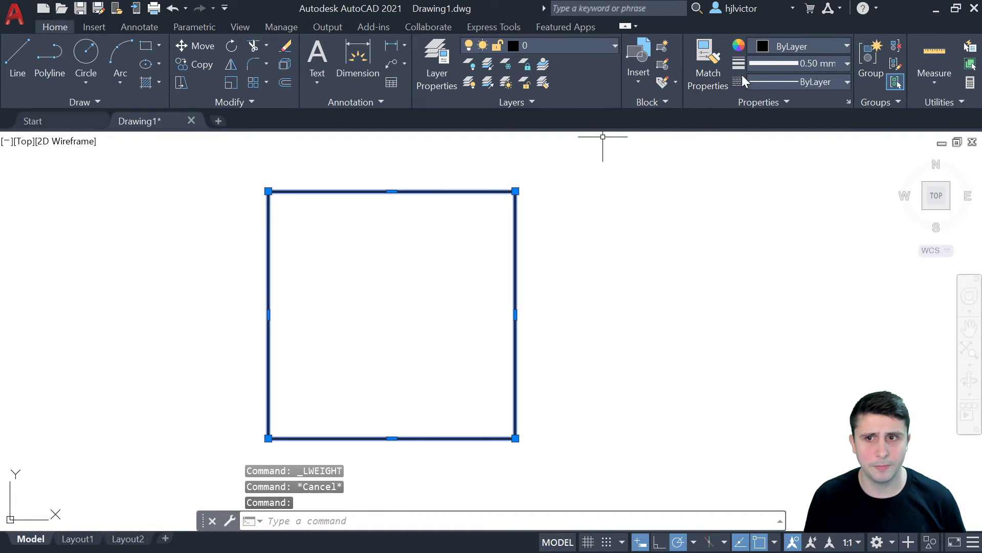
{"action": "left_click", "coordinate": [755, 66]}
{"action": "scroll", "coordinate": [796, 176], "scroll_direction": "up", "scroll_amount": 3}
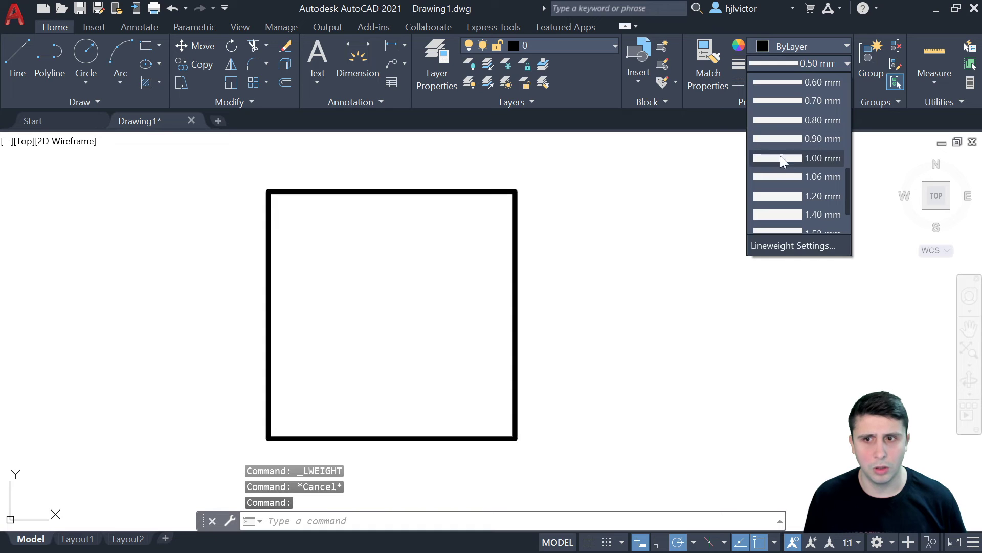
{"action": "left_click", "coordinate": [777, 163]}
{"action": "key", "text": "Escape"}
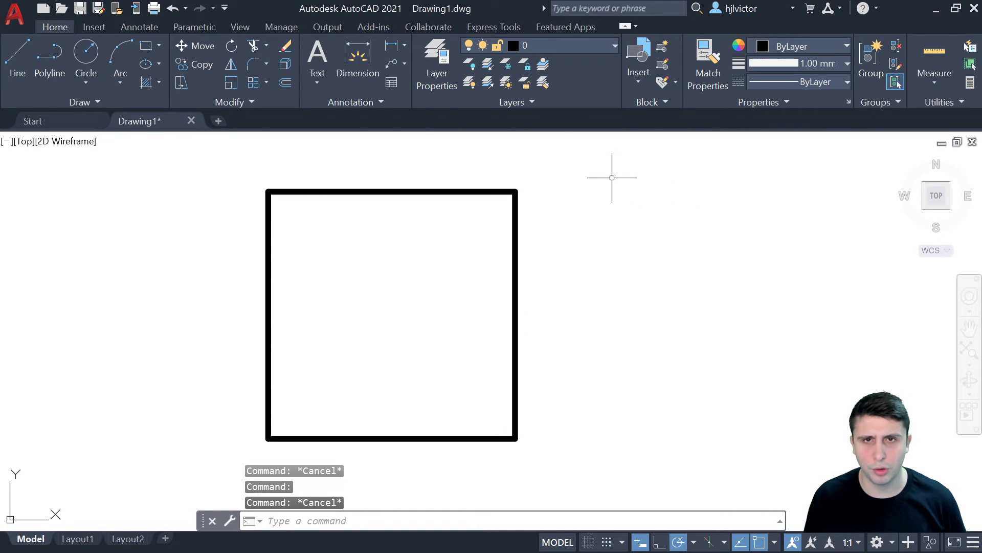
{"action": "left_click", "coordinate": [443, 71]}
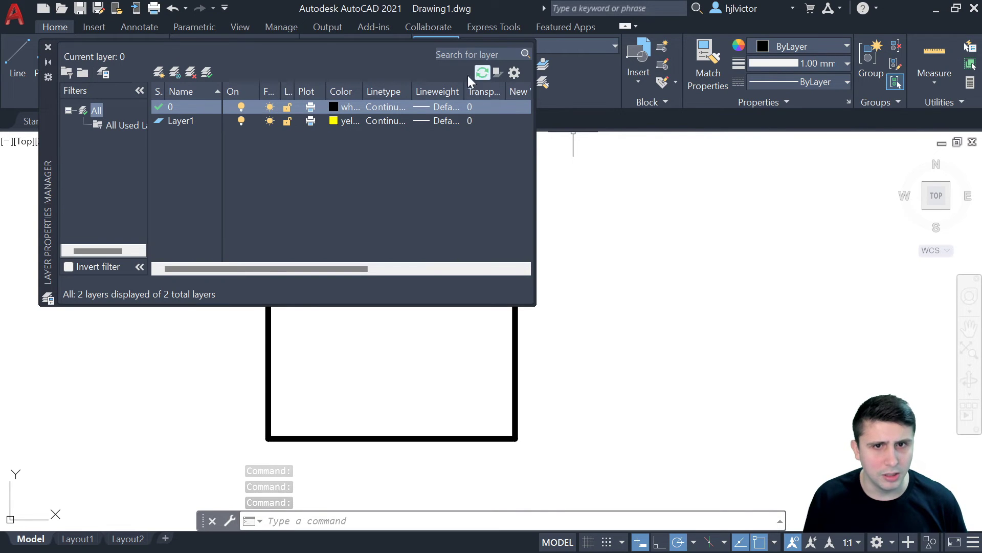
- Leave layer 0's lineweight at Default and close the layer properties panel
{"action": "left_click", "coordinate": [458, 106]}
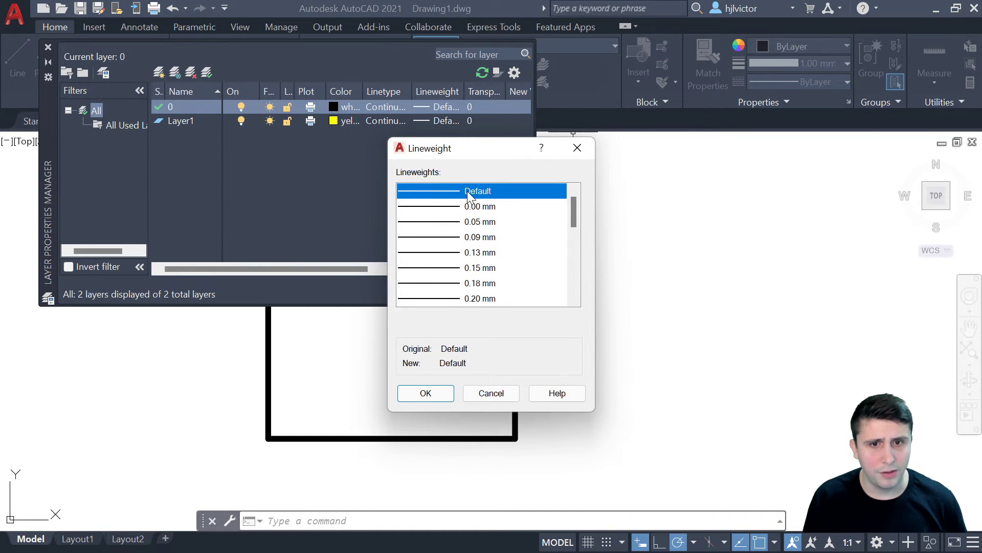
{"action": "left_click", "coordinate": [492, 394]}
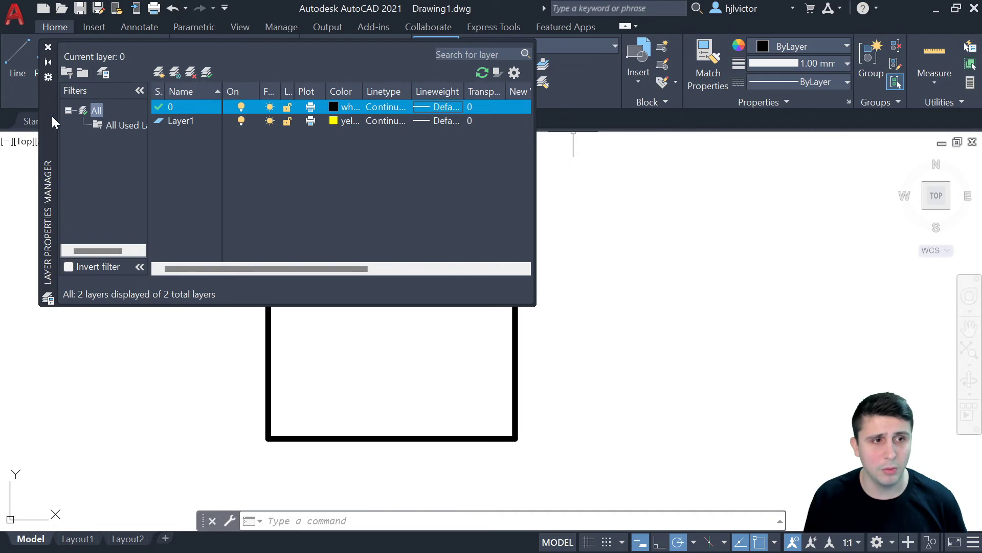
{"action": "left_click", "coordinate": [48, 48]}
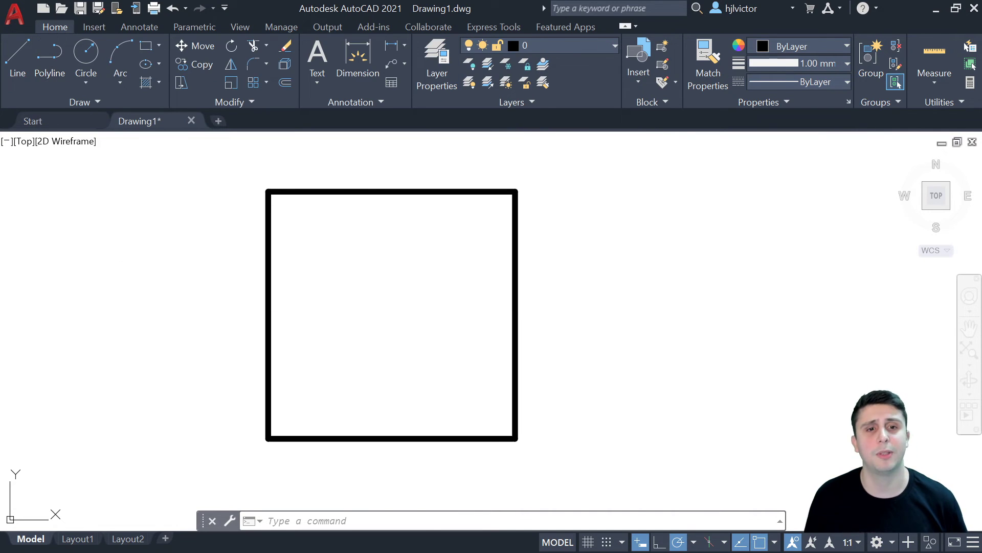
{"action": "key", "text": "Escape"}
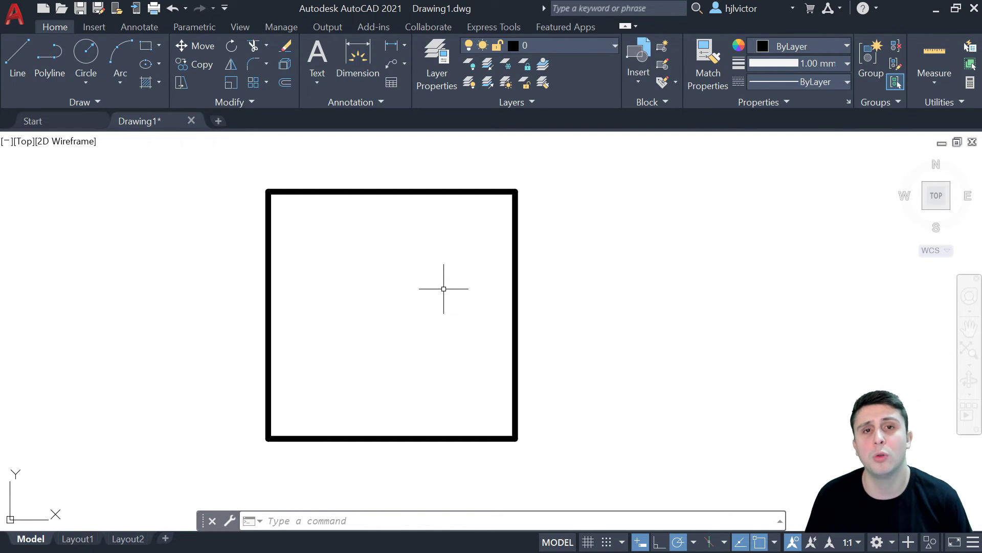
- Change the square's lineweight to a thin 0.15 mm and deselect it
{"action": "left_click", "coordinate": [415, 193]}
{"action": "left_click", "coordinate": [798, 62]}
{"action": "scroll", "coordinate": [810, 152], "scroll_direction": "up", "scroll_amount": 4}
{"action": "scroll", "coordinate": [808, 158], "scroll_direction": "up", "scroll_amount": 2}
{"action": "scroll", "coordinate": [798, 154], "scroll_direction": "down", "scroll_amount": 4}
{"action": "scroll", "coordinate": [786, 156], "scroll_direction": "up", "scroll_amount": 4}
{"action": "scroll", "coordinate": [781, 177], "scroll_direction": "down", "scroll_amount": 3}
{"action": "left_click", "coordinate": [769, 158]}
{"action": "key", "text": "Escape"}
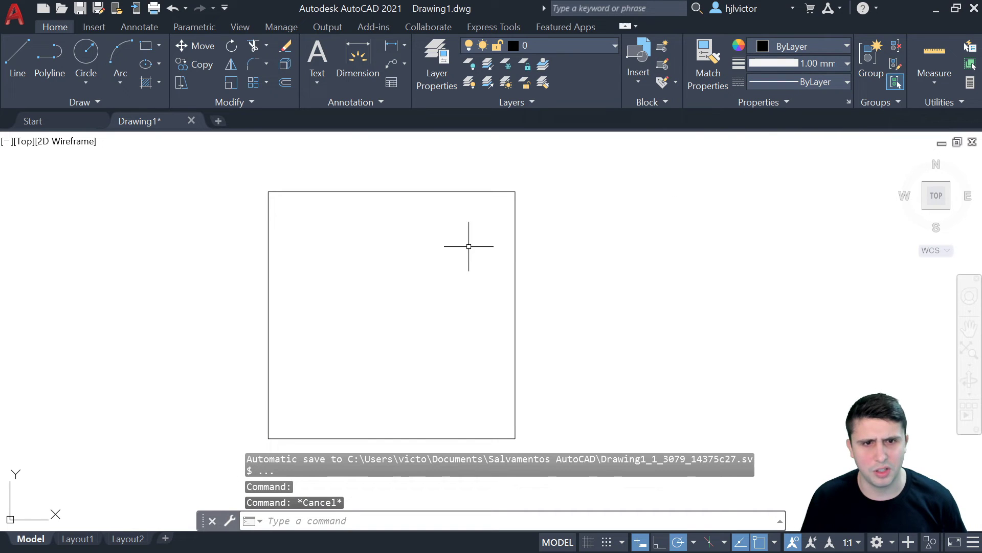
- Pan slightly and window-select the square again
{"action": "middle_click_drag", "start_coordinate": [378, 280], "coordinate": [408, 269]}
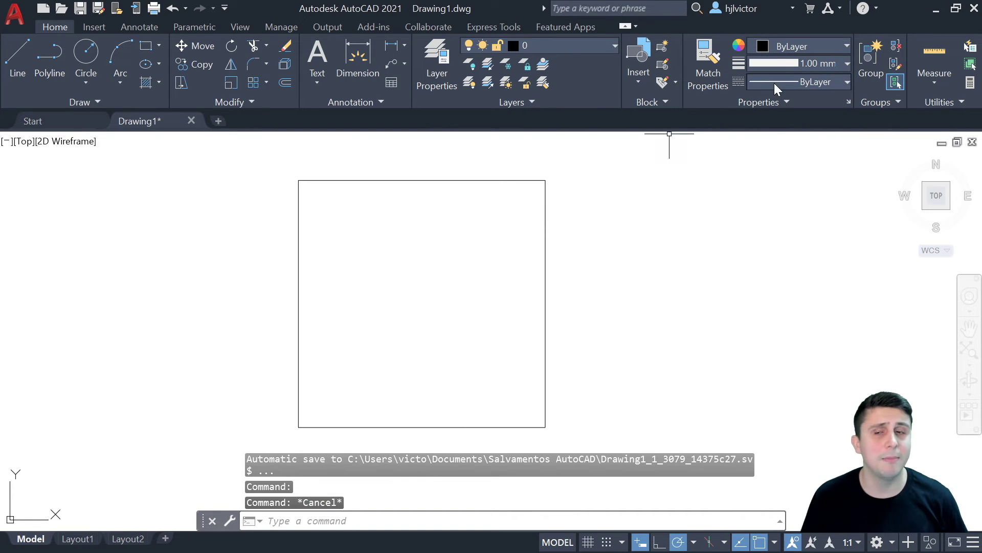
{"action": "left_click", "coordinate": [450, 182]}
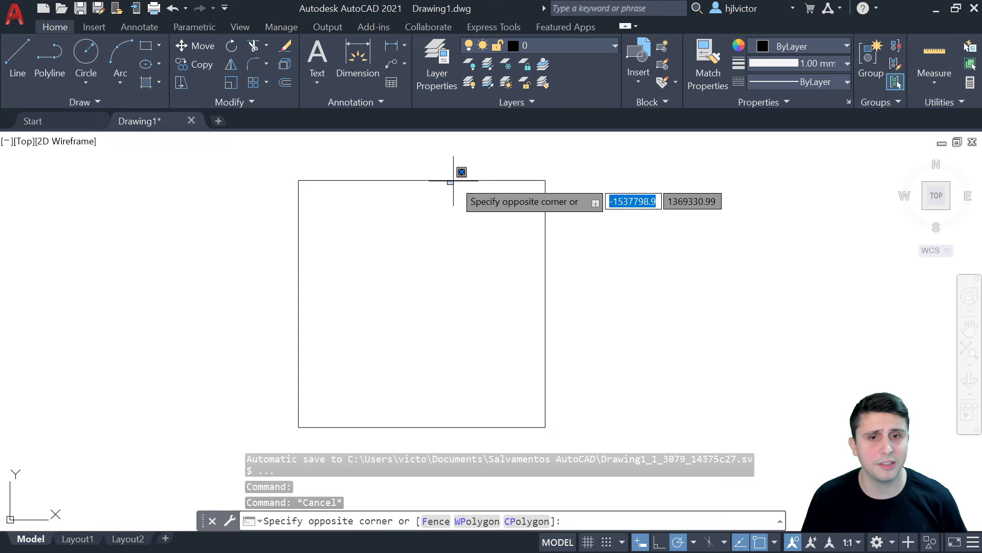
{"action": "left_click", "coordinate": [790, 81]}
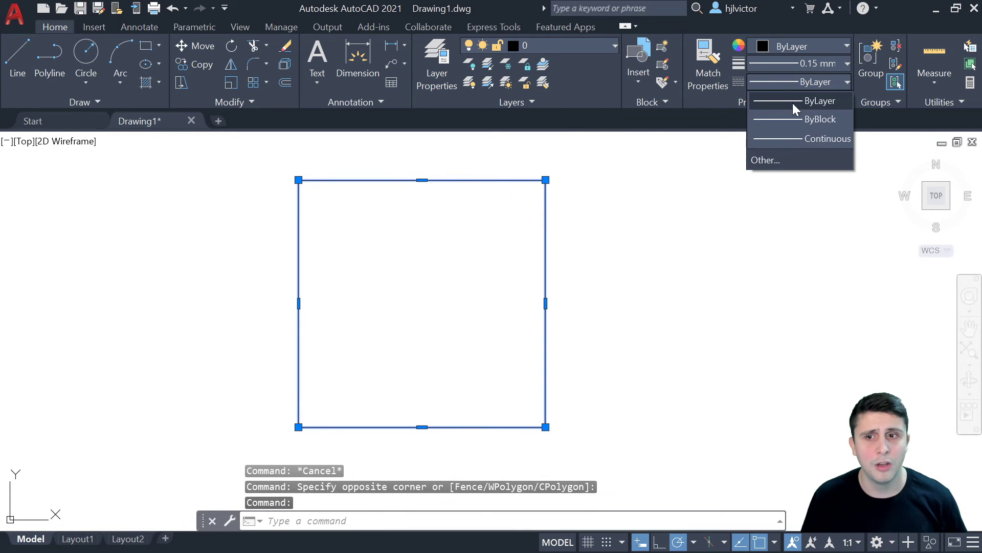
- Load the ACAD_ISO02W100 dashed linetype into the drawing
{"action": "left_click", "coordinate": [767, 157]}
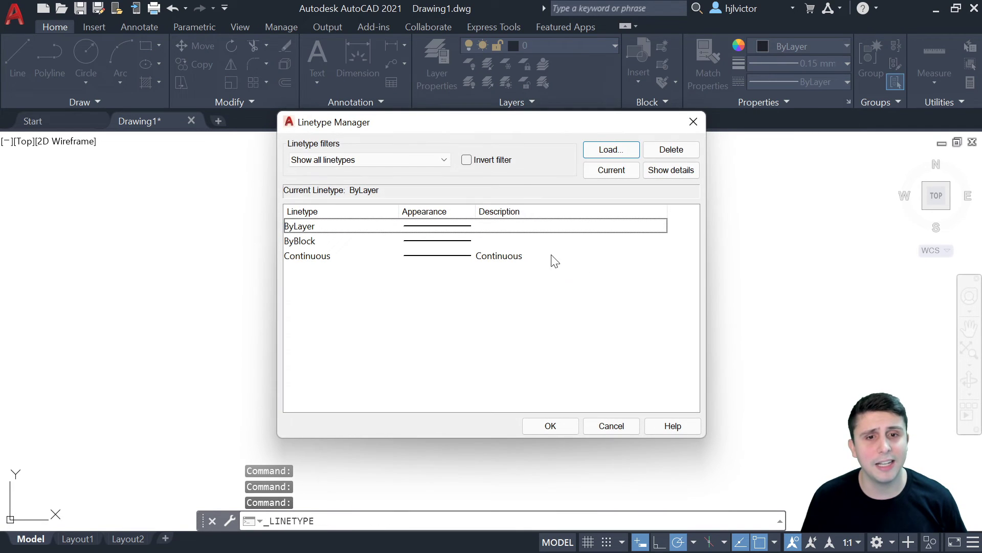
{"action": "left_click", "coordinate": [604, 149]}
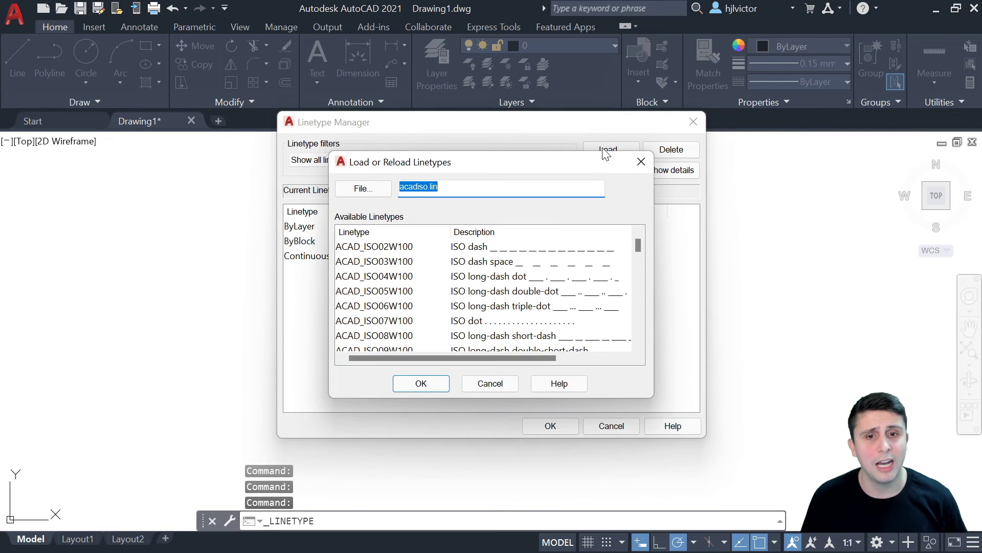
{"action": "left_click", "coordinate": [391, 249]}
{"action": "left_click", "coordinate": [427, 383]}
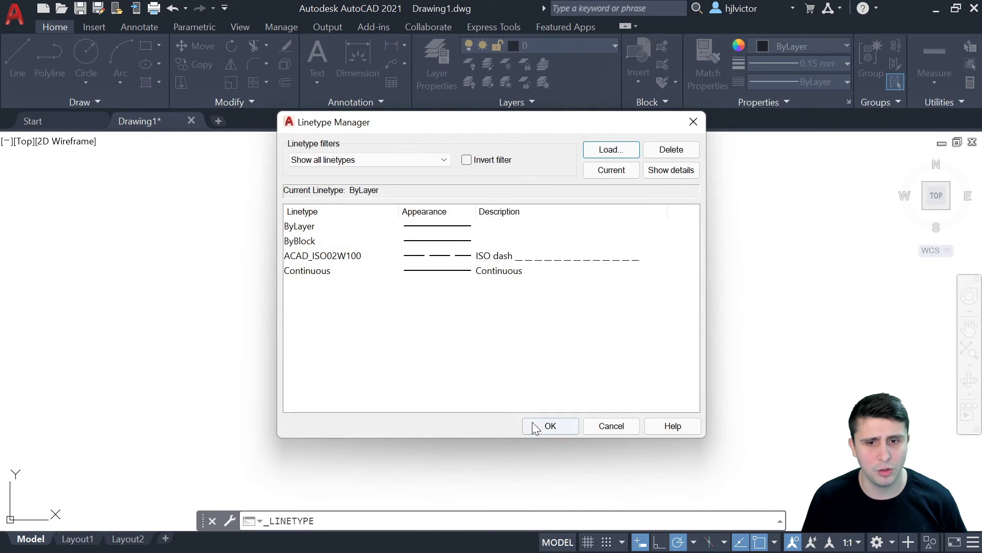
{"action": "left_click", "coordinate": [546, 425]}
- Assign ACAD_ISO02W100 to the square, which still displays solid
{"action": "key", "text": "Escape"}
{"action": "left_click", "coordinate": [440, 180]}
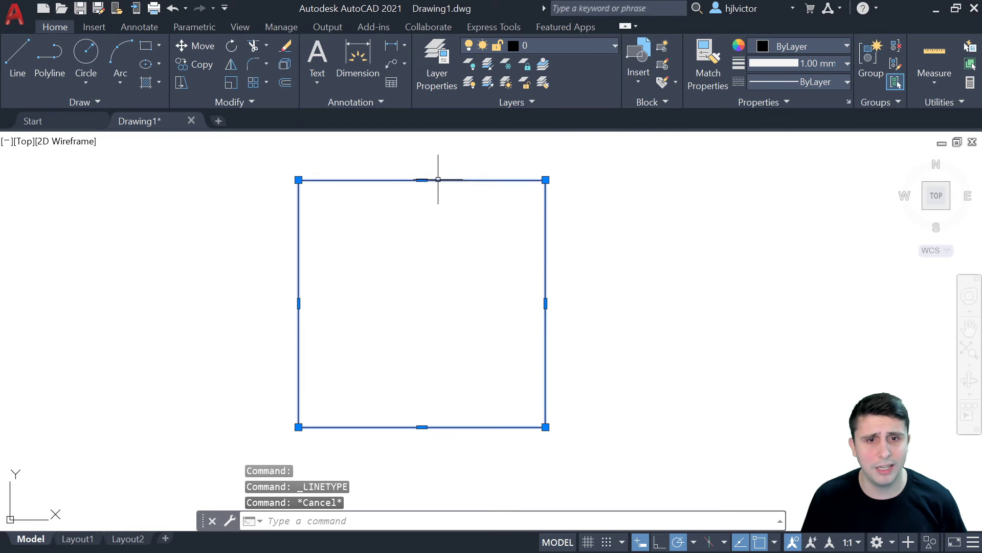
{"action": "left_click", "coordinate": [792, 82]}
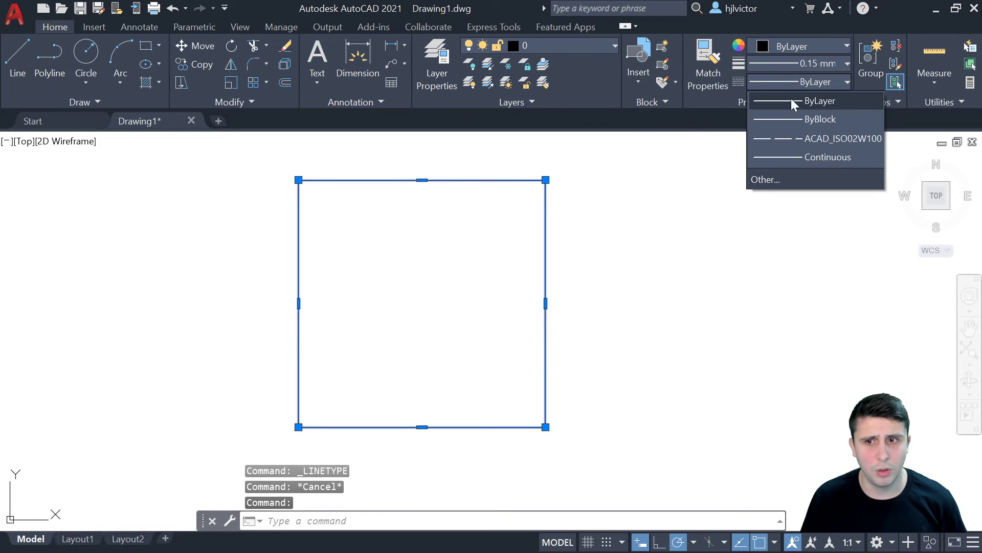
{"action": "left_click", "coordinate": [789, 137]}
{"action": "left_click", "coordinate": [546, 193]}
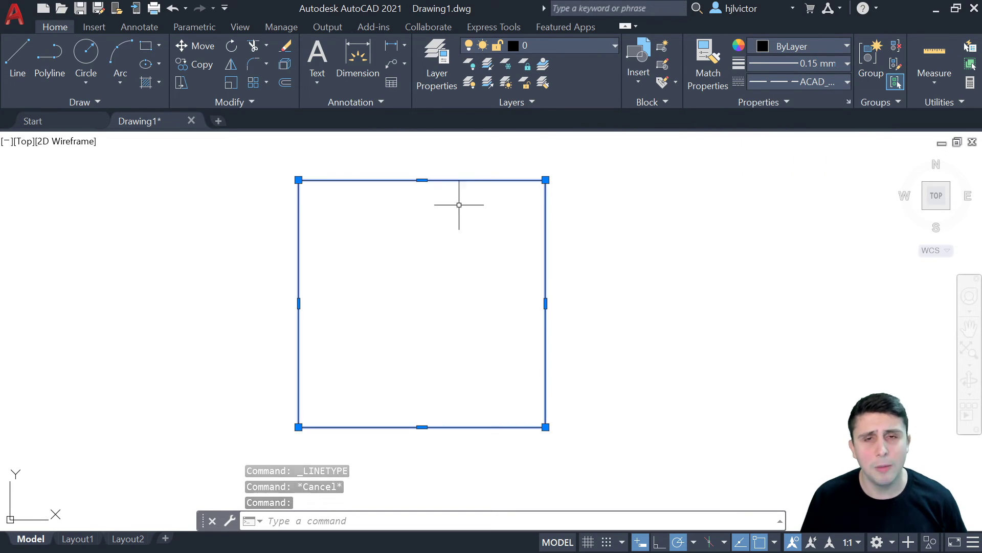
{"action": "key", "text": "Escape"}
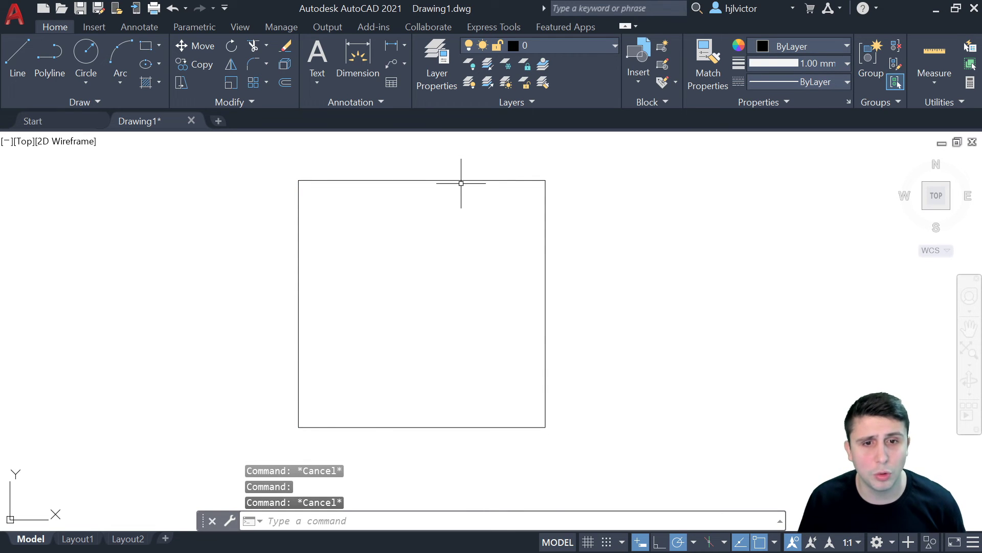
- In the square's Properties palette, try linetype scales of 10, 1 and 0.00
{"action": "left_click", "coordinate": [462, 181]}
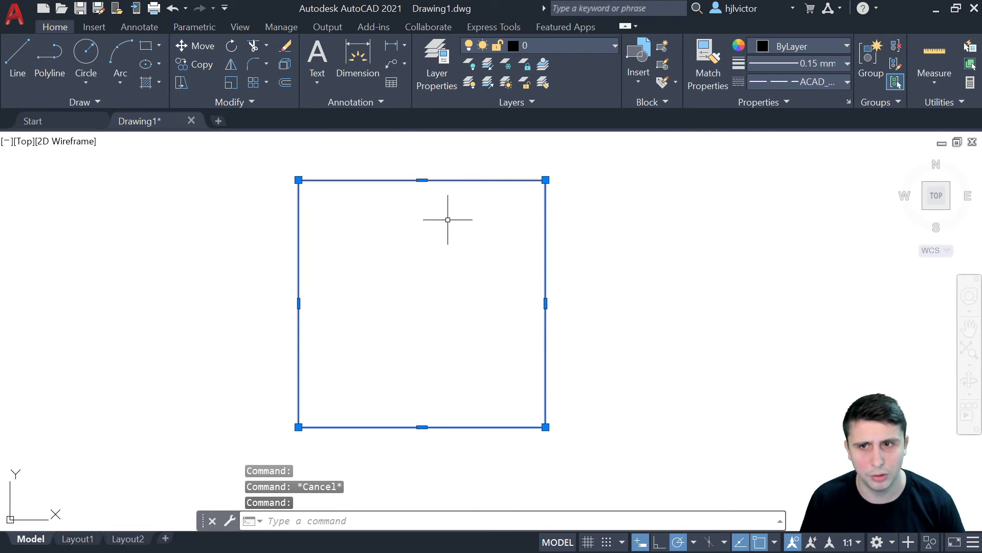
{"action": "key", "text": "ctrl+1"}
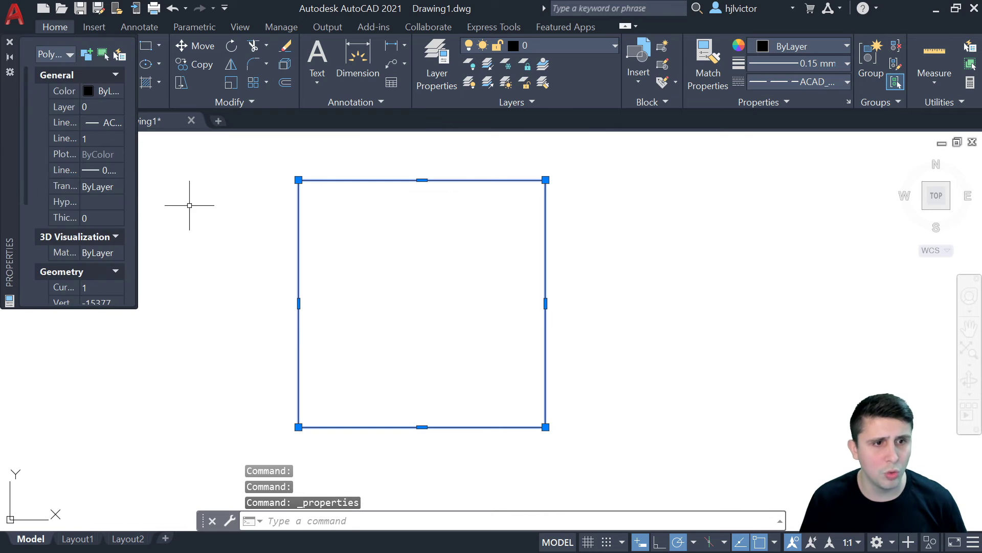
{"action": "left_click", "coordinate": [93, 138]}
{"action": "type", "text": "10"}
{"action": "key", "text": "Return"}
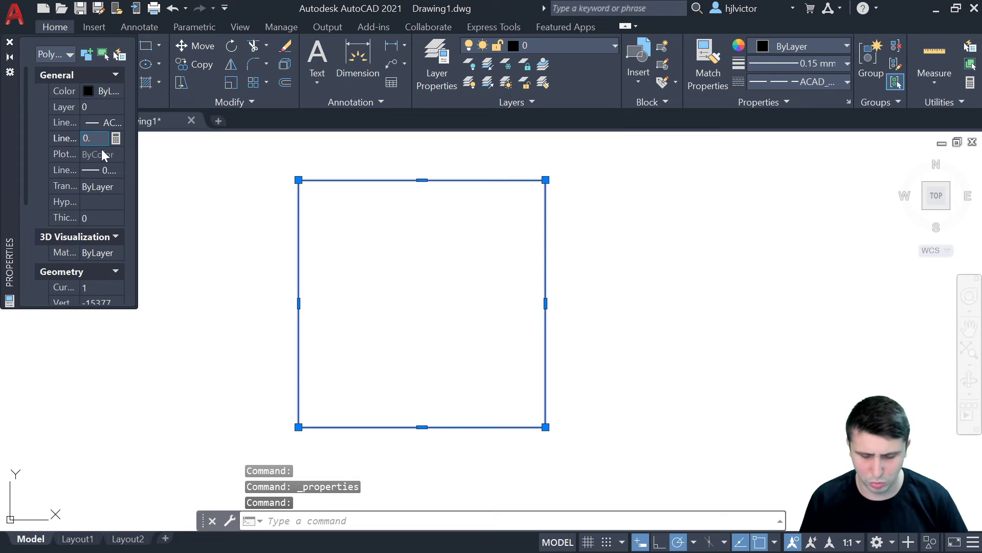
{"action": "type", "text": "1"}
{"action": "key", "text": "Return"}
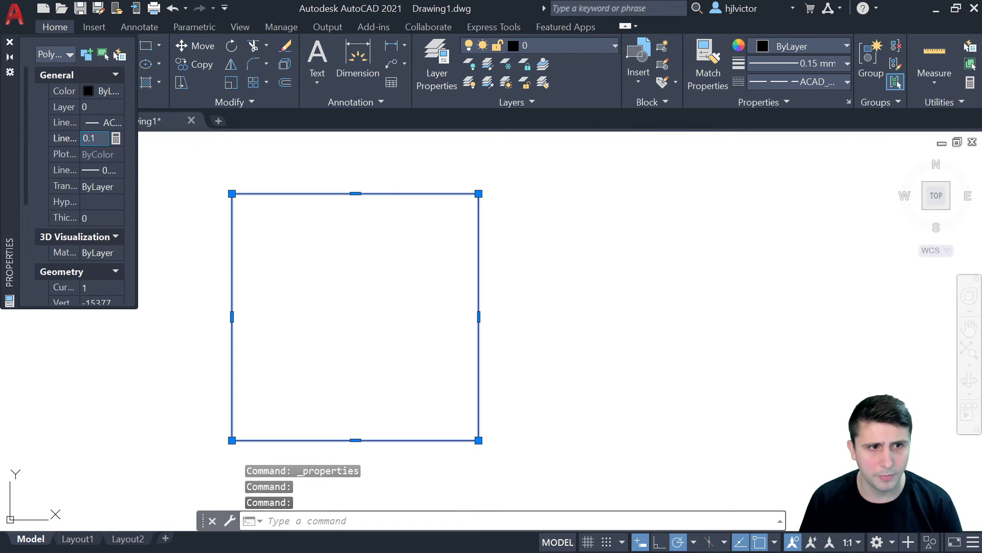
{"action": "type", "text": "0.00"}
{"action": "key", "text": "Return"}
- Settle on a 0.01 linetype scale so the square shows dashed
{"action": "middle_click_drag", "start_coordinate": [287, 242], "coordinate": [371, 224]}
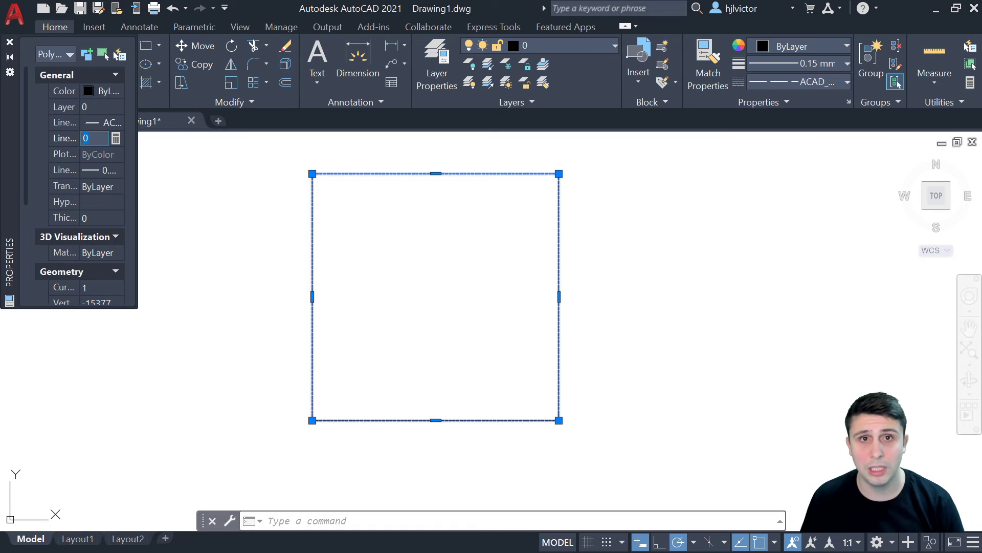
{"action": "key", "text": "BackSpace"}
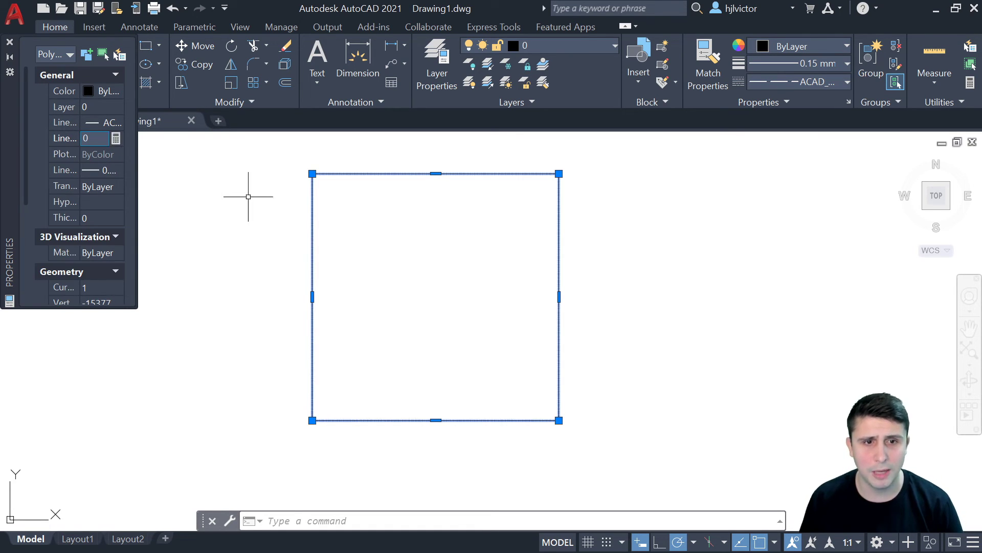
{"action": "scroll", "coordinate": [353, 181], "scroll_direction": "up", "scroll_amount": 4}
{"action": "scroll", "coordinate": [314, 184], "scroll_direction": "up", "scroll_amount": 2}
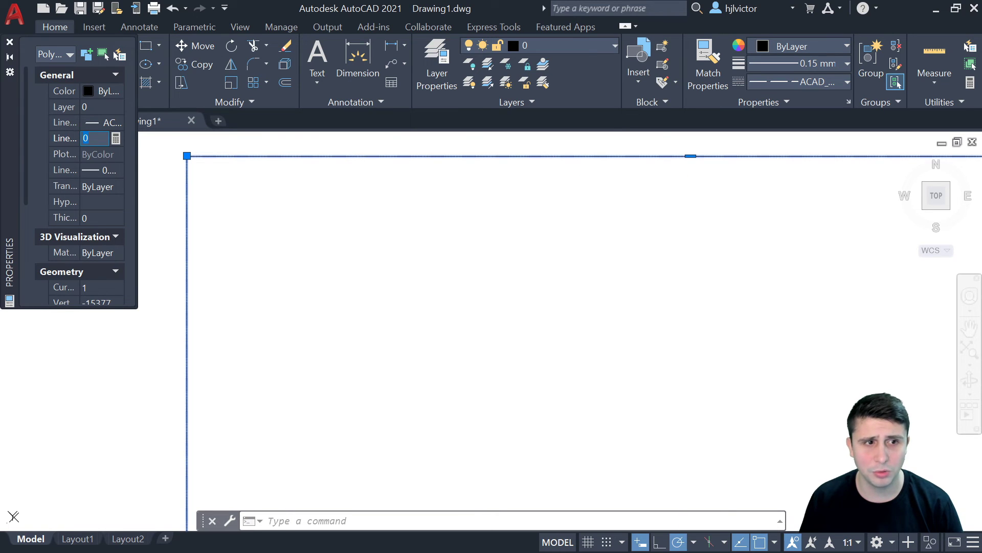
{"action": "type", "text": ".05"}
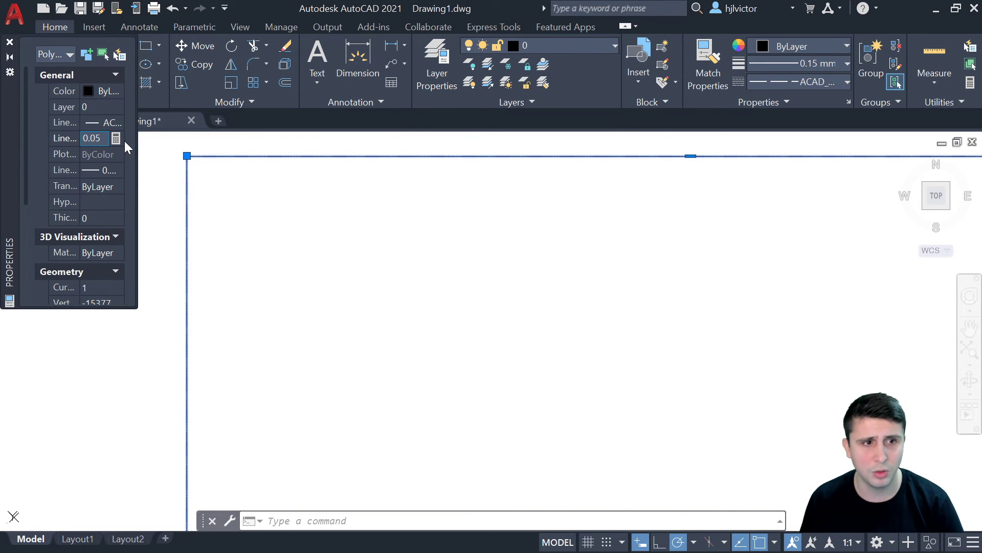
{"action": "scroll", "coordinate": [328, 200], "scroll_direction": "down", "scroll_amount": 4}
{"action": "scroll", "coordinate": [369, 219], "scroll_direction": "down", "scroll_amount": 2}
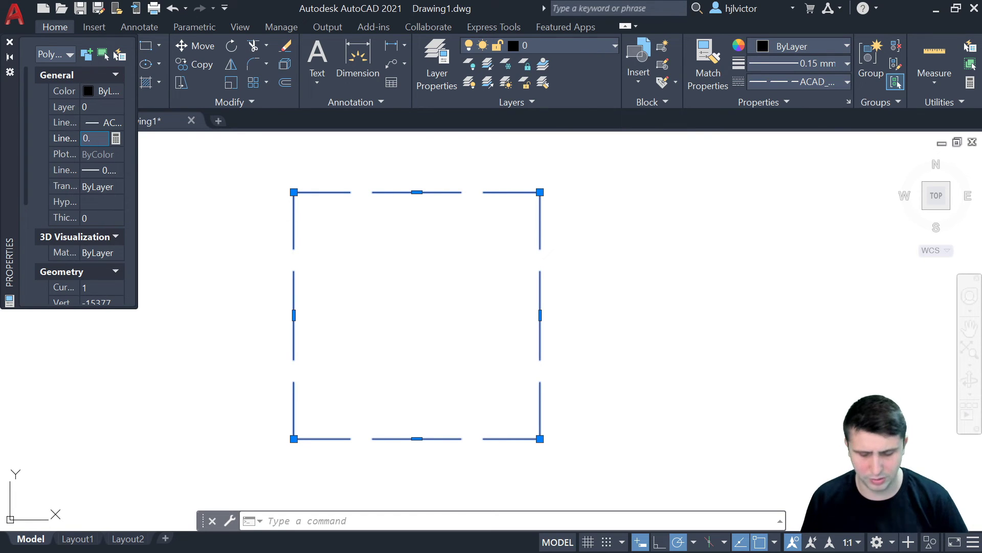
{"action": "type", "text": "01"}
{"action": "key", "text": "Return"}
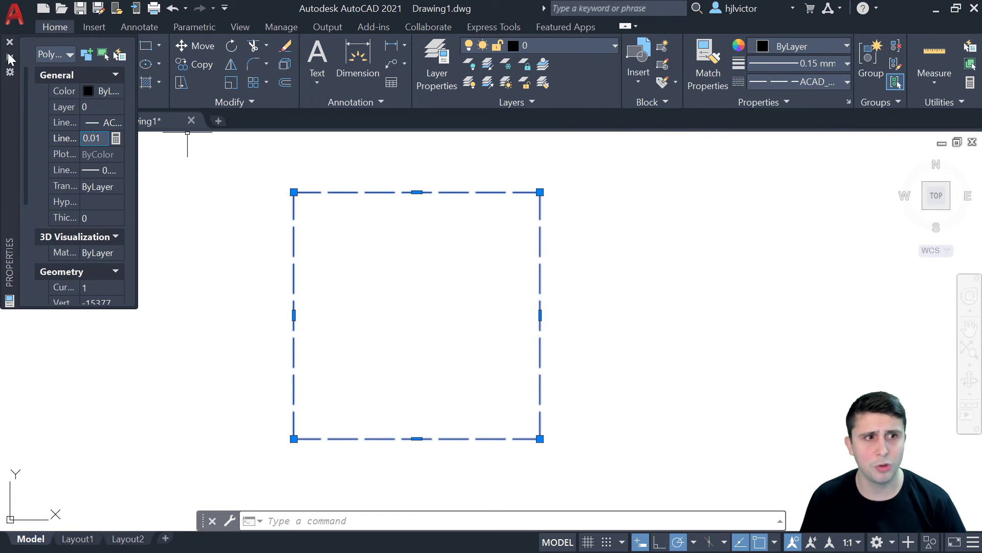
{"action": "left_click", "coordinate": [9, 43]}
{"action": "key", "text": "Escape"}
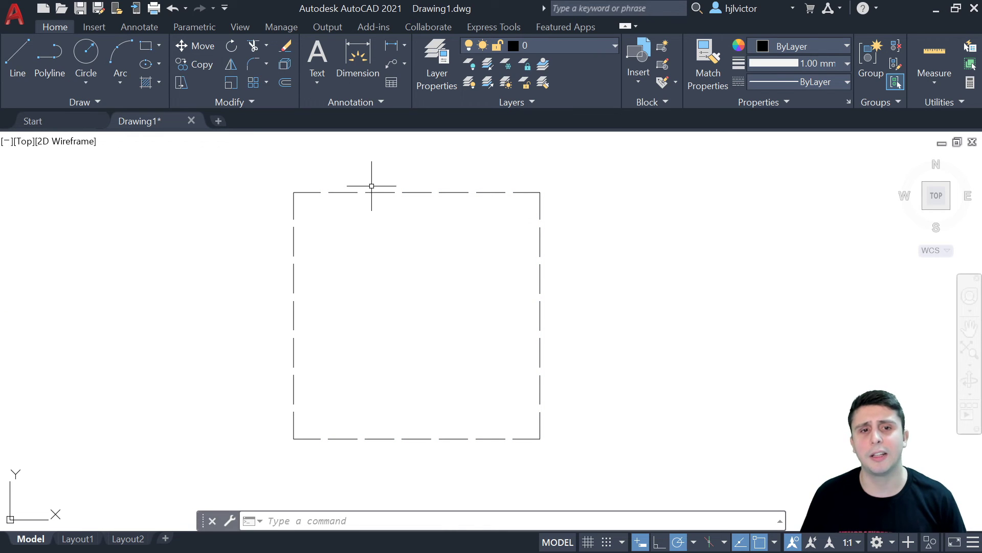
{"action": "left_click", "coordinate": [375, 192]}
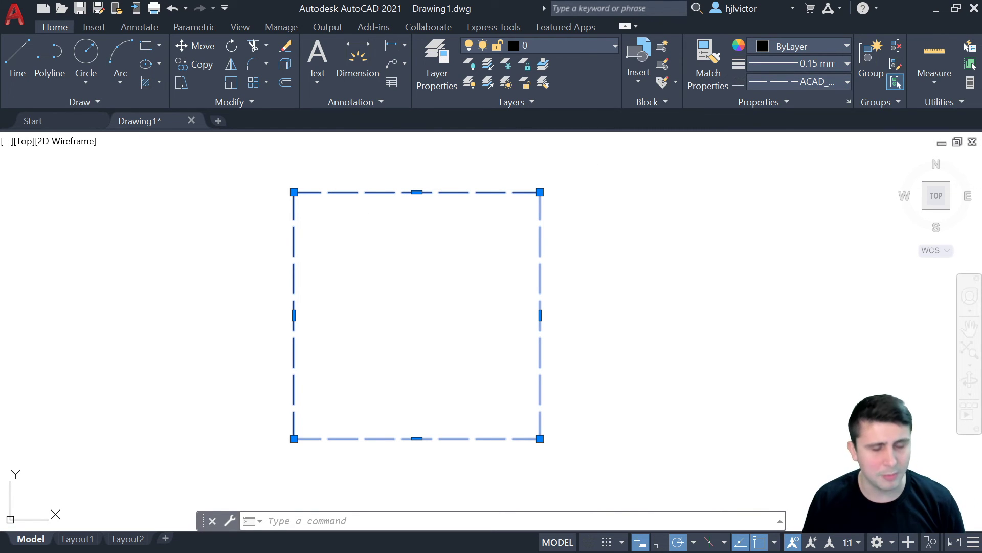
{"action": "key", "text": "ctrl+1"}
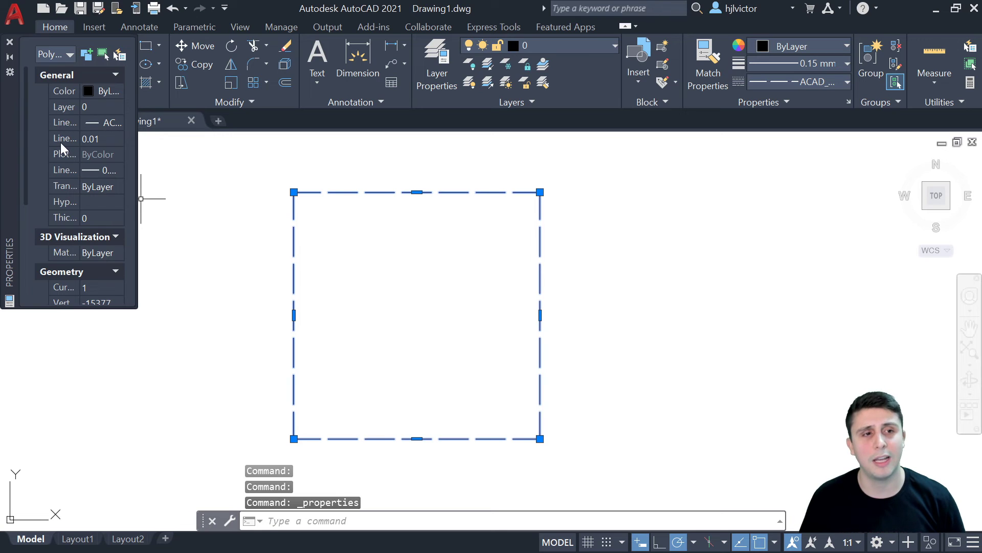
{"action": "left_click", "coordinate": [10, 43]}
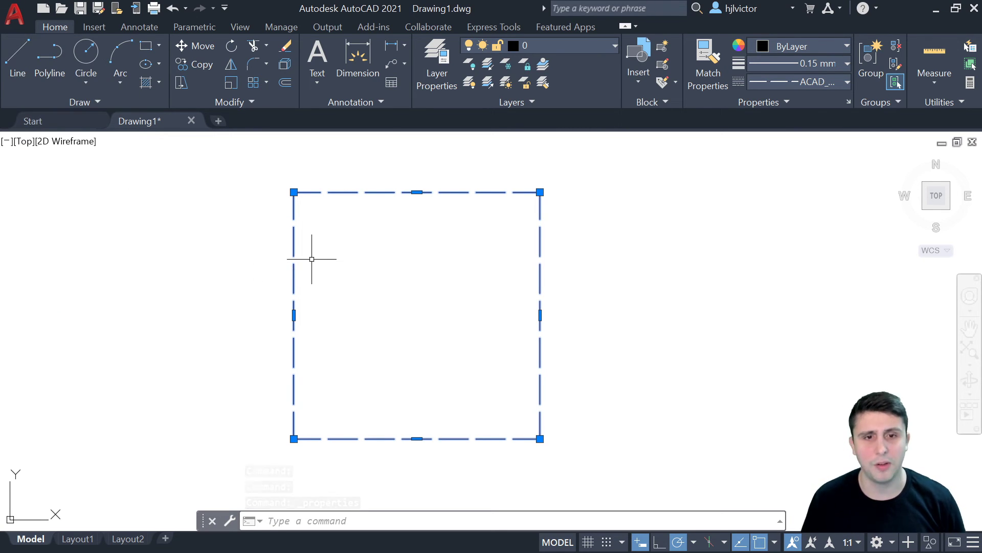
{"action": "key", "text": "Escape"}
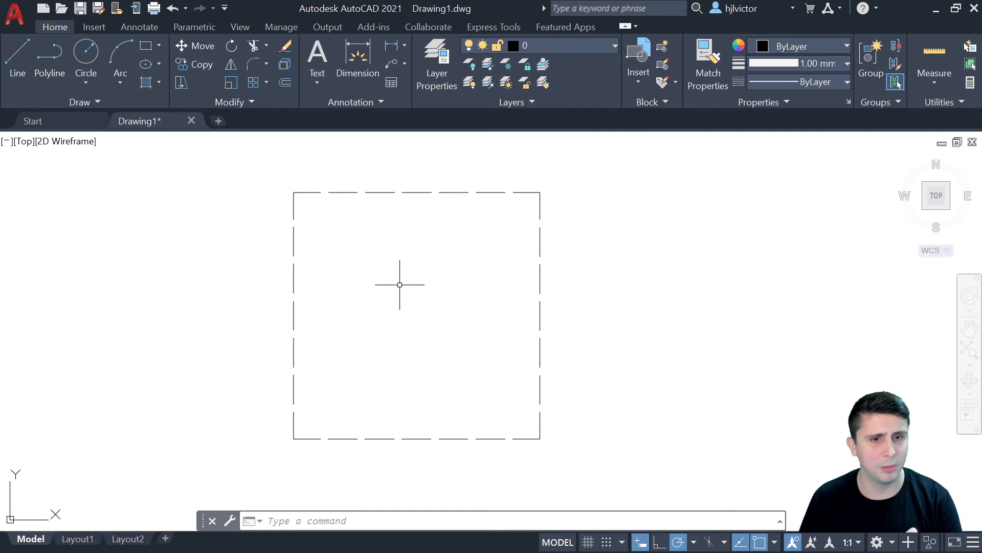
{"action": "left_click", "coordinate": [77, 538]}
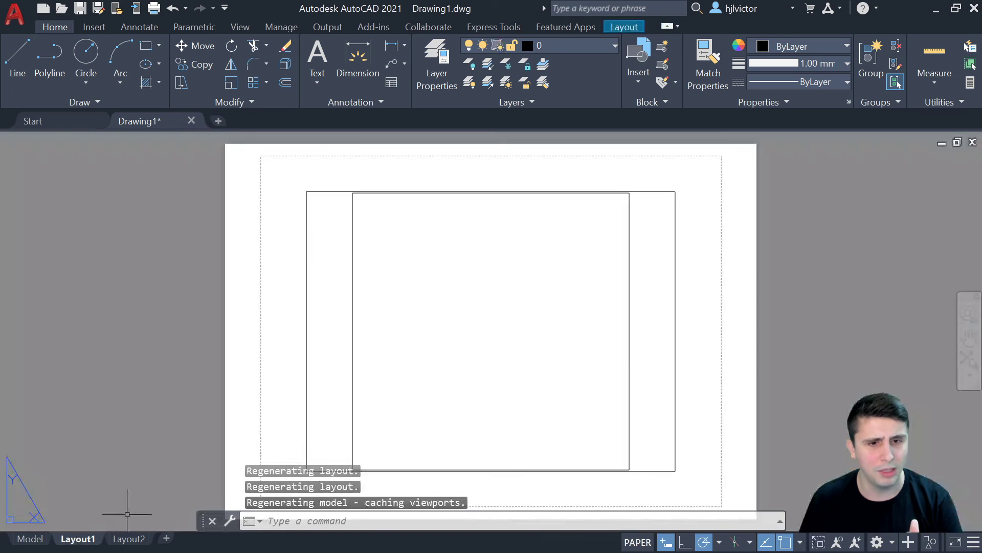
- Zoom out on the square inside the Layout1 viewport, then return to model space
{"action": "left_click", "coordinate": [356, 256]}
{"action": "left_click", "coordinate": [304, 246]}
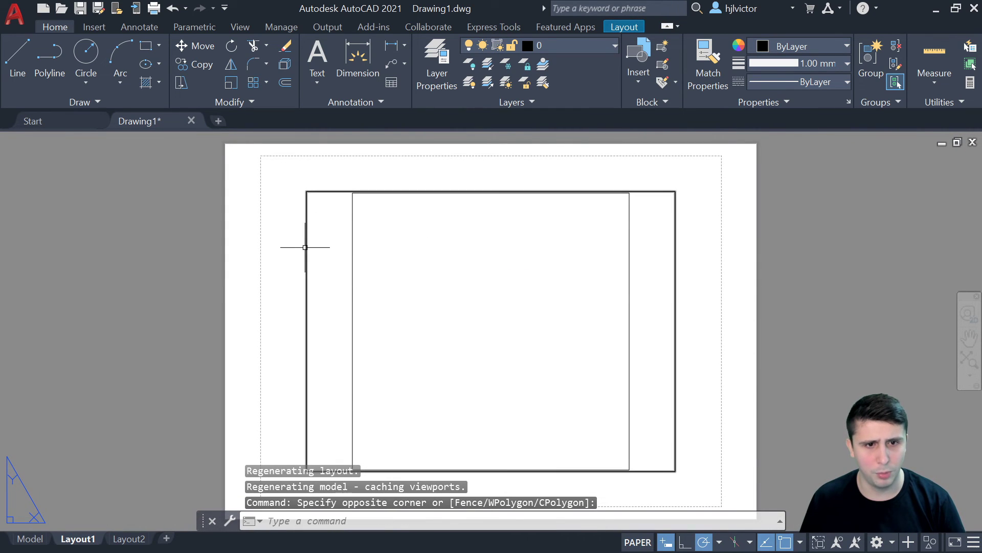
{"action": "double_click", "coordinate": [317, 288]}
{"action": "mouse_move", "coordinate": [440, 298]}
{"action": "middle_mouse_down"}
{"action": "mouse_move", "coordinate": [527, 293]}
{"action": "mouse_move", "coordinate": [482, 325]}
{"action": "middle_mouse_up"}
{"action": "scroll", "coordinate": [446, 307], "scroll_direction": "down", "scroll_amount": 2}
{"action": "scroll", "coordinate": [444, 307], "scroll_direction": "down", "scroll_amount": 2}
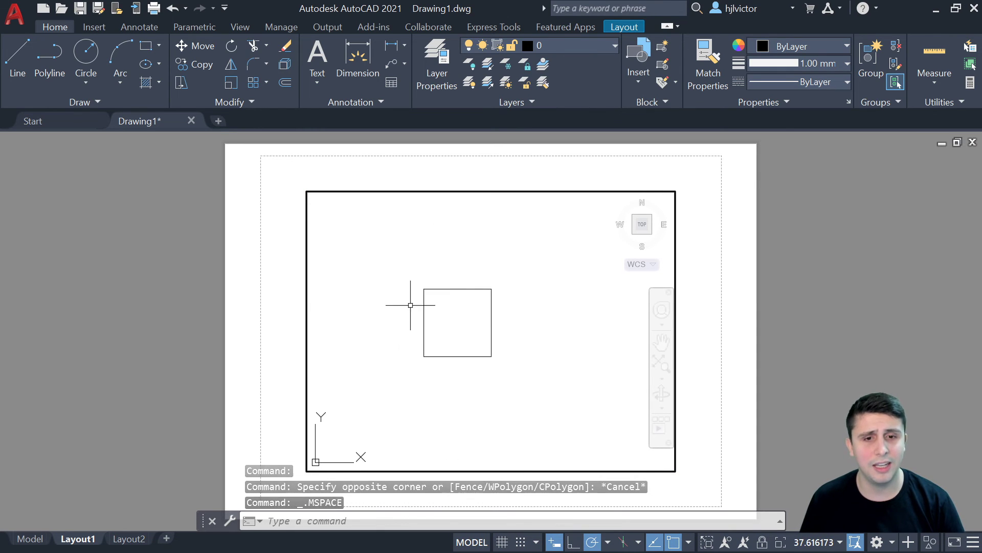
{"action": "left_click", "coordinate": [30, 538]}
{"action": "key", "text": "Escape"}
{"action": "scroll", "coordinate": [440, 272], "scroll_direction": "down", "scroll_amount": 2}
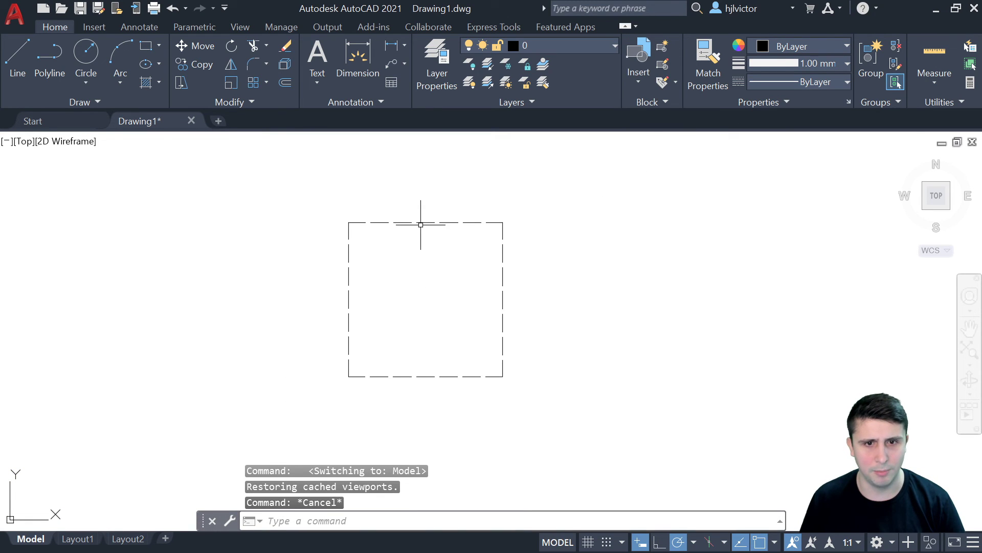
- Reset the square's linetype to ByLayer and leave its lineweight at 0.15 mm
{"action": "left_click", "coordinate": [420, 223]}
{"action": "left_click", "coordinate": [776, 81]}
{"action": "left_click", "coordinate": [777, 101]}
{"action": "left_click", "coordinate": [778, 64]}
{"action": "scroll", "coordinate": [777, 96], "scroll_direction": "up", "scroll_amount": 1}
{"action": "left_click", "coordinate": [749, 93]}
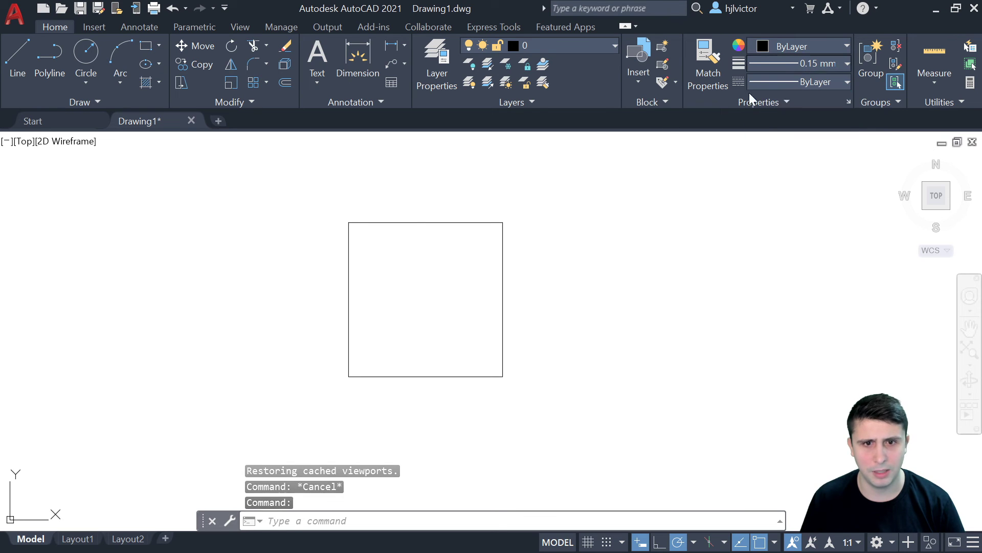
{"action": "key", "text": "Escape"}
- Erase the square
{"action": "left_click", "coordinate": [539, 176]}
{"action": "left_click", "coordinate": [278, 370]}
{"action": "key", "text": "Delete"}
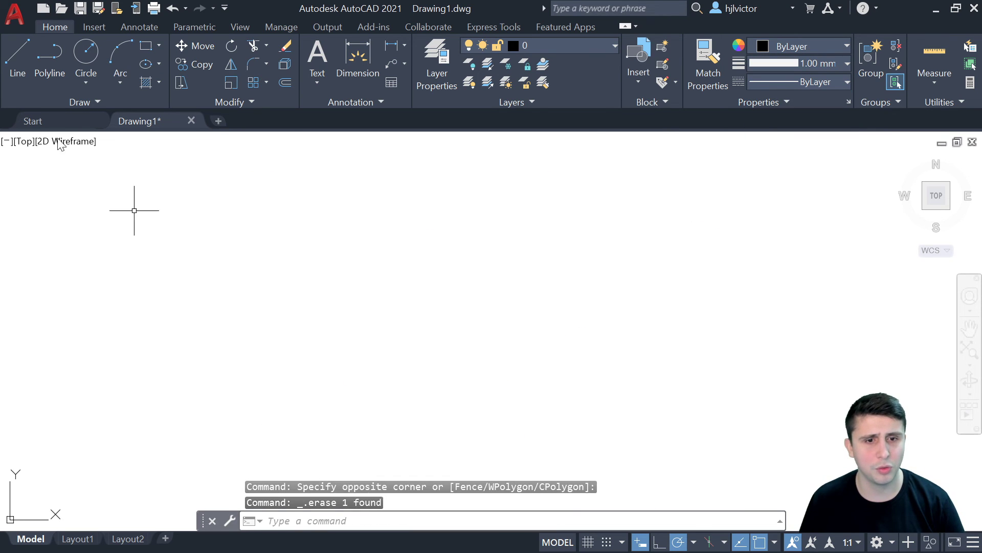
- Draw two crossing 1.00 mm lines forming an X, and view them on Layout1
{"action": "left_click", "coordinate": [17, 56]}
{"action": "left_click", "coordinate": [348, 197]}
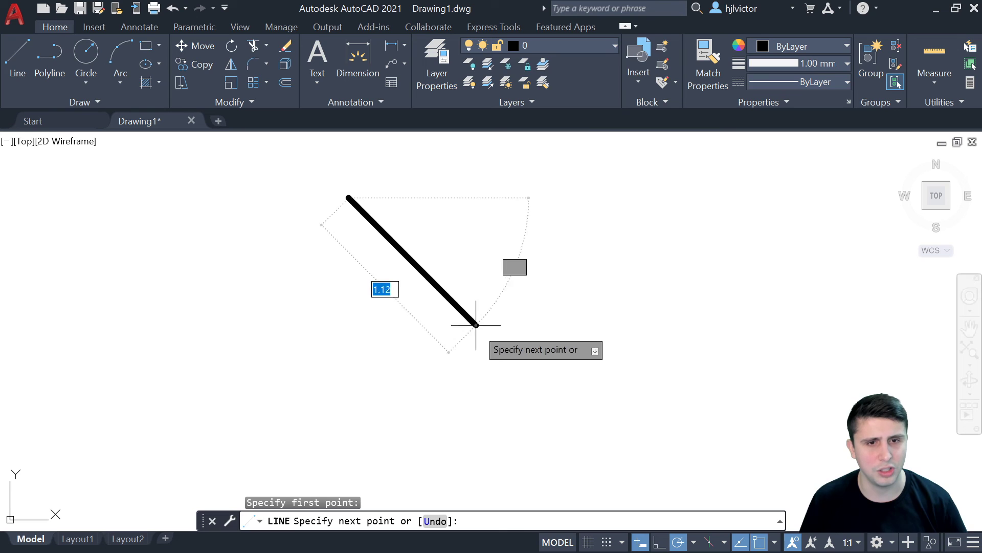
{"action": "left_click", "coordinate": [505, 376]}
{"action": "key", "text": "Escape"}
{"action": "left_click", "coordinate": [18, 56]}
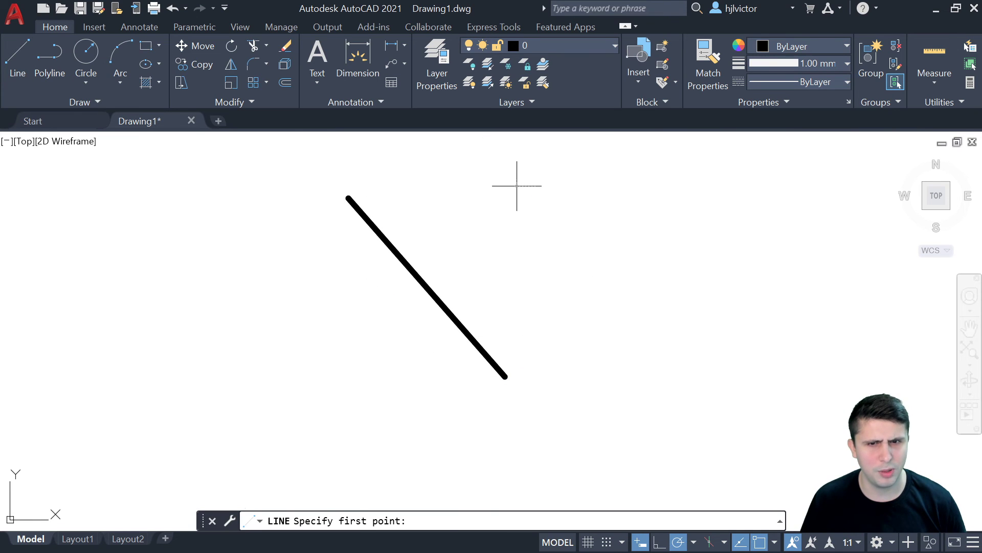
{"action": "left_click", "coordinate": [517, 185]}
{"action": "left_click", "coordinate": [319, 379]}
{"action": "key", "text": "Escape"}
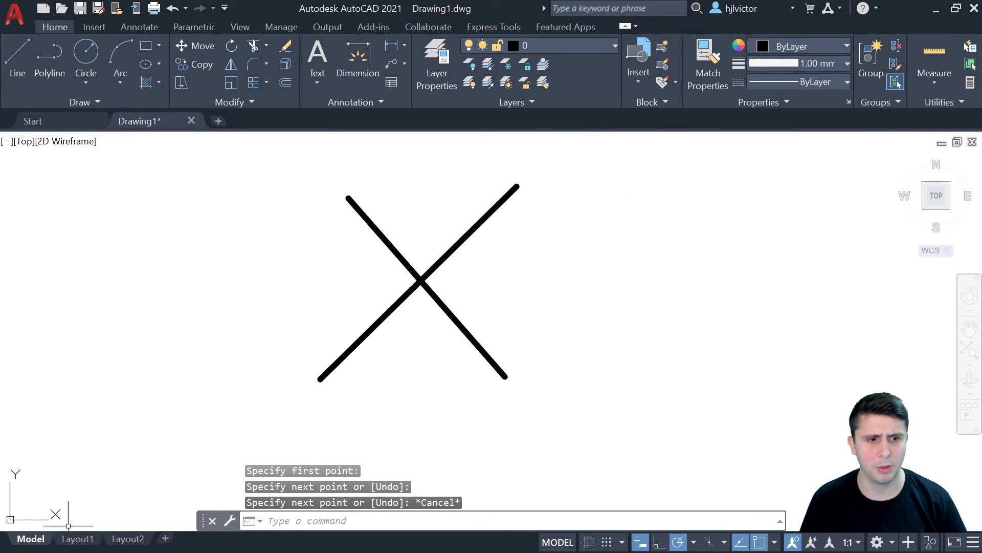
{"action": "left_click", "coordinate": [74, 539]}
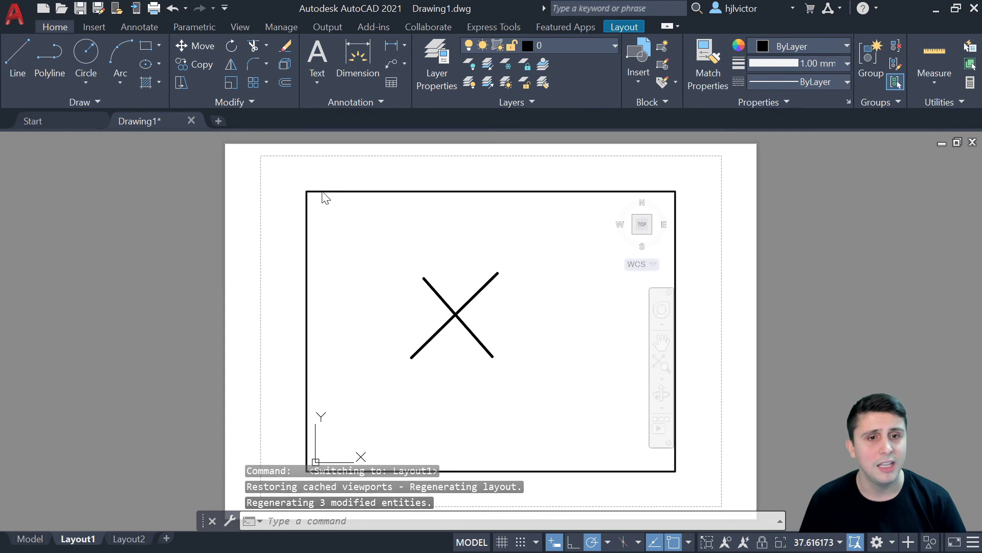
- Re-enter the Layout1 viewport and zoom far out on the X
{"action": "double_click", "coordinate": [845, 312]}
{"action": "mouse_move", "coordinate": [823, 307]}
{"action": "middle_mouse_down"}
{"action": "mouse_move", "coordinate": [758, 325]}
{"action": "mouse_move", "coordinate": [706, 164]}
{"action": "mouse_move", "coordinate": [897, 340]}
{"action": "mouse_move", "coordinate": [738, 333]}
{"action": "middle_mouse_up"}
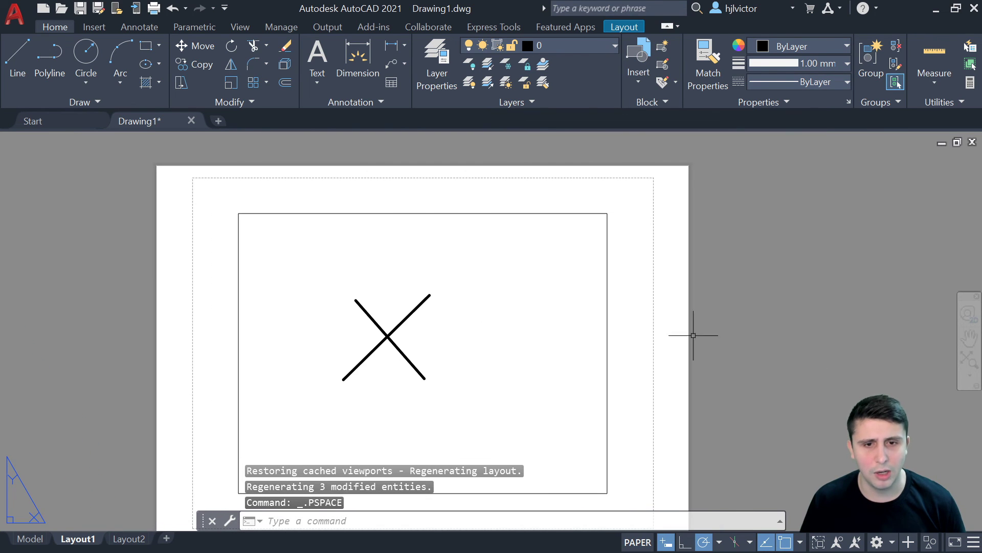
{"action": "double_click", "coordinate": [495, 307]}
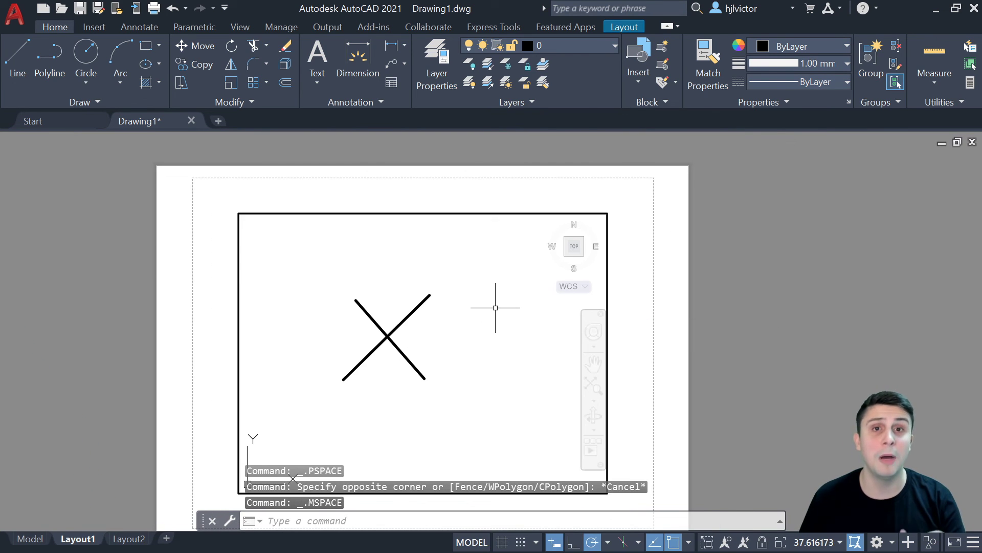
{"action": "mouse_move", "coordinate": [461, 347]}
{"action": "middle_mouse_down"}
{"action": "mouse_move", "coordinate": [519, 298]}
{"action": "mouse_move", "coordinate": [460, 342]}
{"action": "mouse_move", "coordinate": [458, 317]}
{"action": "middle_mouse_up"}
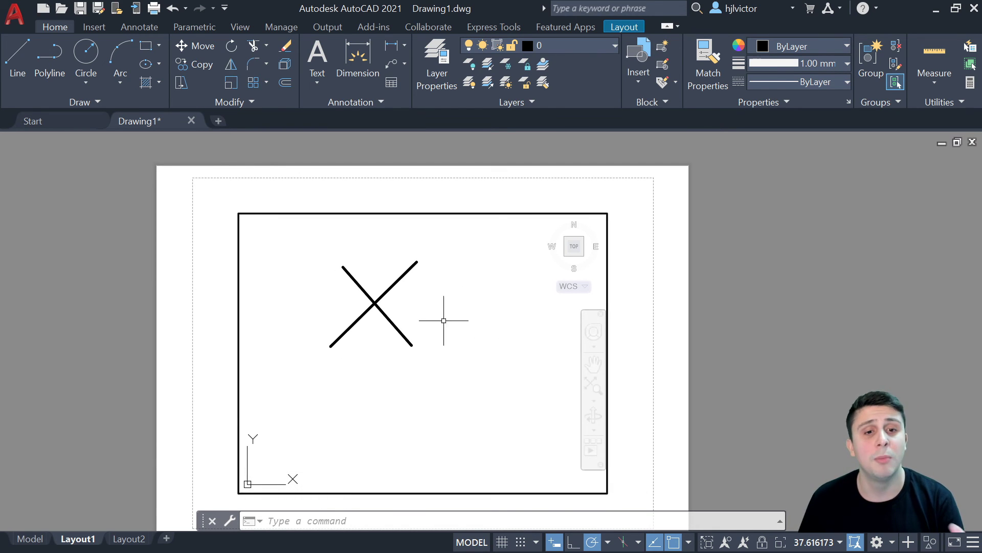
{"action": "scroll", "coordinate": [458, 321], "scroll_direction": "down", "scroll_amount": 10}
{"action": "scroll", "coordinate": [439, 329], "scroll_direction": "down", "scroll_amount": 10}
{"action": "scroll", "coordinate": [450, 335], "scroll_direction": "down", "scroll_amount": 10}
{"action": "scroll", "coordinate": [420, 319], "scroll_direction": "down", "scroll_amount": 10}
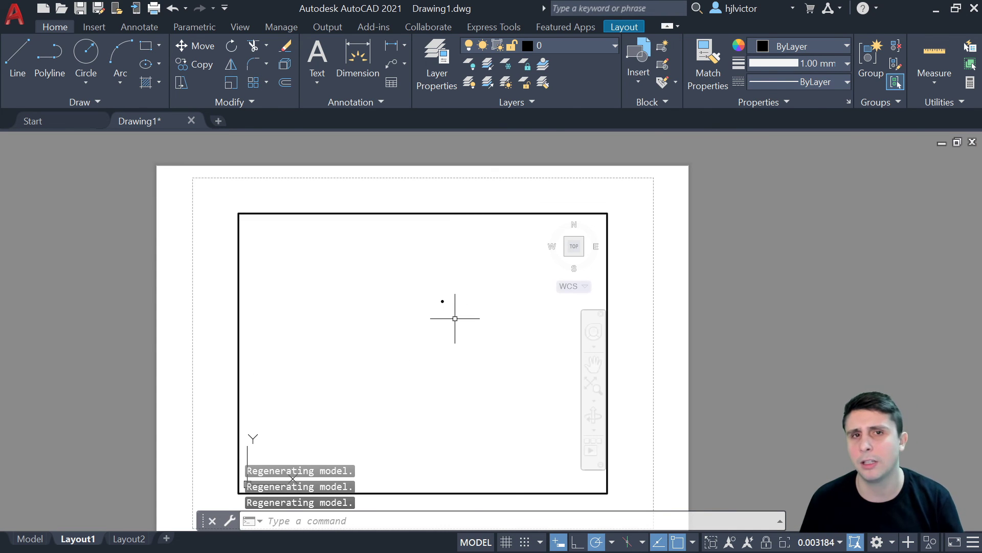
{"action": "scroll", "coordinate": [447, 324], "scroll_direction": "down", "scroll_amount": 6}
{"action": "scroll", "coordinate": [422, 343], "scroll_direction": "down", "scroll_amount": 6}
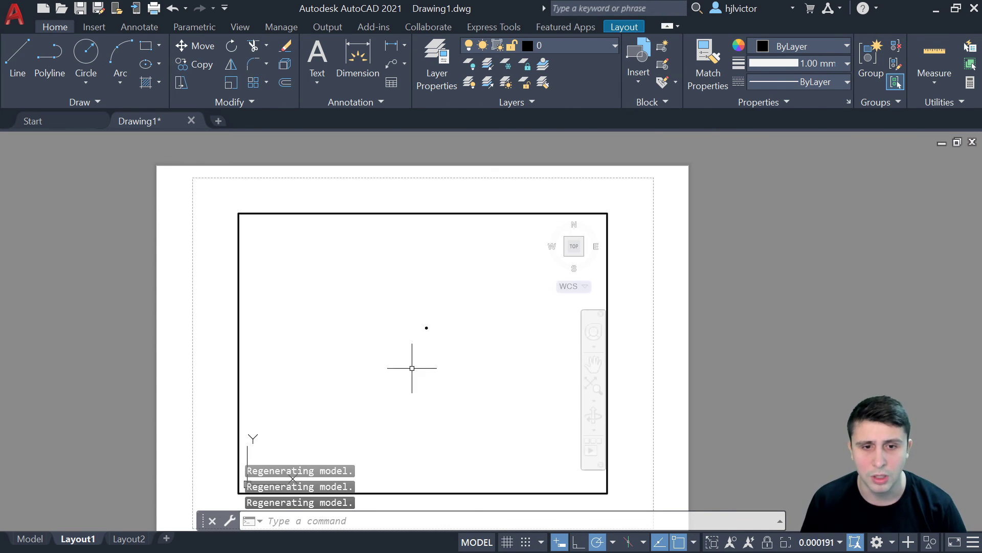
- Zoom the sheet in paper space, then reactivate the viewport and pan the tiny X
{"action": "double_click", "coordinate": [722, 333]}
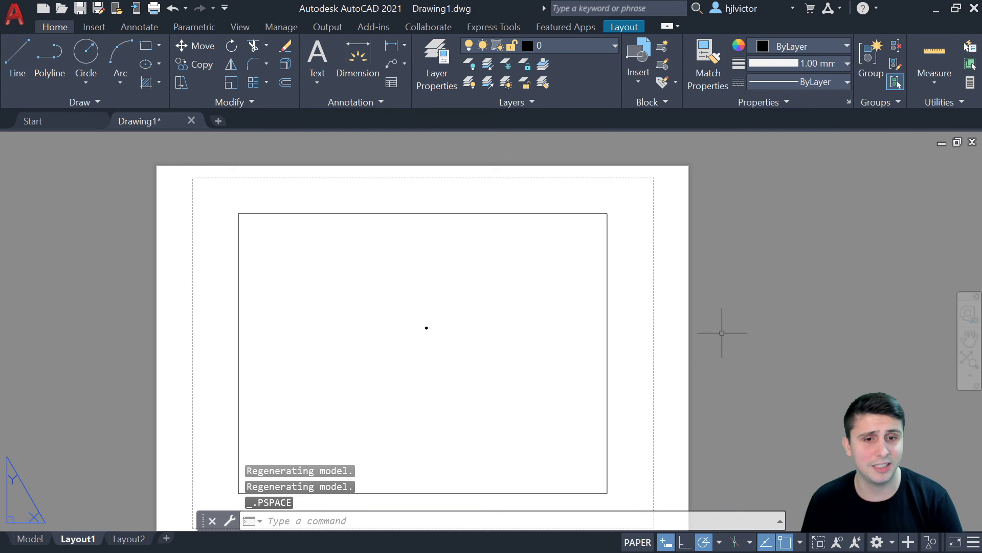
{"action": "scroll", "coordinate": [353, 317], "scroll_direction": "up", "scroll_amount": 2}
{"action": "scroll", "coordinate": [373, 335], "scroll_direction": "down", "scroll_amount": 3}
{"action": "scroll", "coordinate": [445, 340], "scroll_direction": "down", "scroll_amount": 2}
{"action": "scroll", "coordinate": [520, 345], "scroll_direction": "up", "scroll_amount": 2}
{"action": "scroll", "coordinate": [406, 329], "scroll_direction": "up", "scroll_amount": 4}
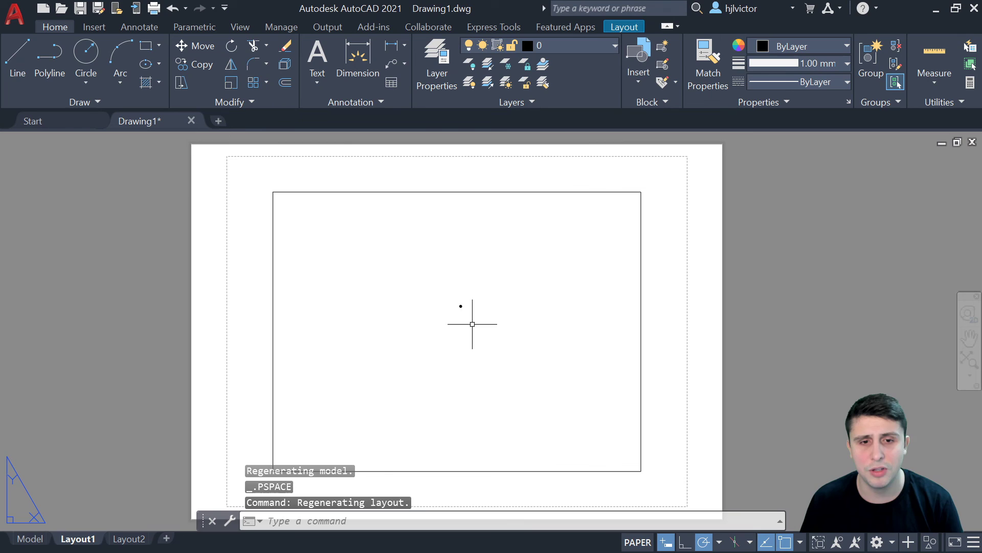
{"action": "double_click", "coordinate": [366, 318]}
{"action": "middle_click_drag", "start_coordinate": [463, 312], "coordinate": [505, 318]}
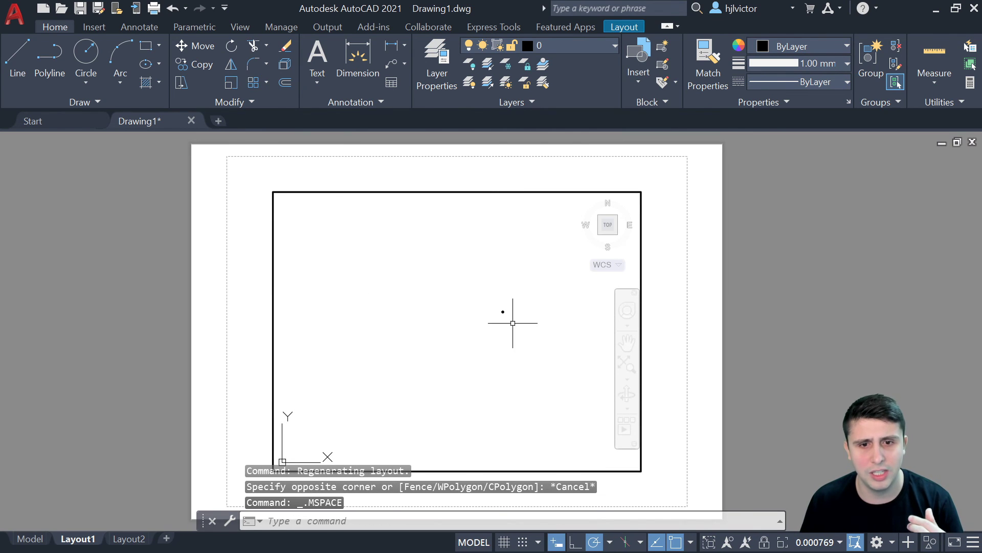
- Apply a preset viewport scale (about 52.93), centre the enlarged X, and return to paper space
{"action": "left_click", "coordinate": [813, 542]}
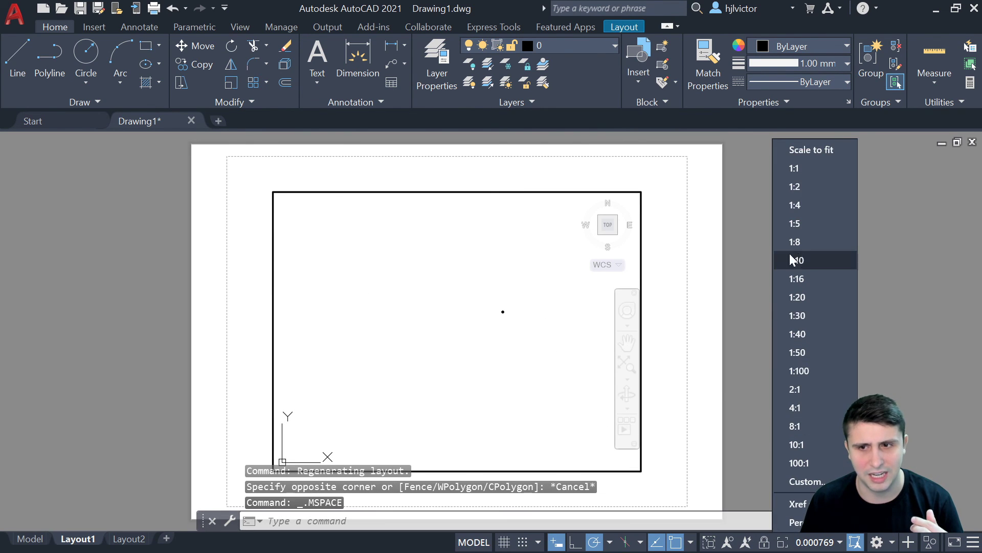
{"action": "left_click", "coordinate": [814, 260]}
{"action": "scroll", "coordinate": [301, 313], "scroll_direction": "down", "scroll_amount": 2}
{"action": "scroll", "coordinate": [319, 311], "scroll_direction": "up", "scroll_amount": 3}
{"action": "scroll", "coordinate": [313, 266], "scroll_direction": "up", "scroll_amount": 3}
{"action": "scroll", "coordinate": [314, 266], "scroll_direction": "up", "scroll_amount": 3}
{"action": "scroll", "coordinate": [412, 285], "scroll_direction": "up", "scroll_amount": 5}
{"action": "scroll", "coordinate": [483, 265], "scroll_direction": "up", "scroll_amount": 5}
{"action": "middle_click_drag", "start_coordinate": [482, 266], "coordinate": [438, 259]}
{"action": "scroll", "coordinate": [465, 263], "scroll_direction": "up", "scroll_amount": 2}
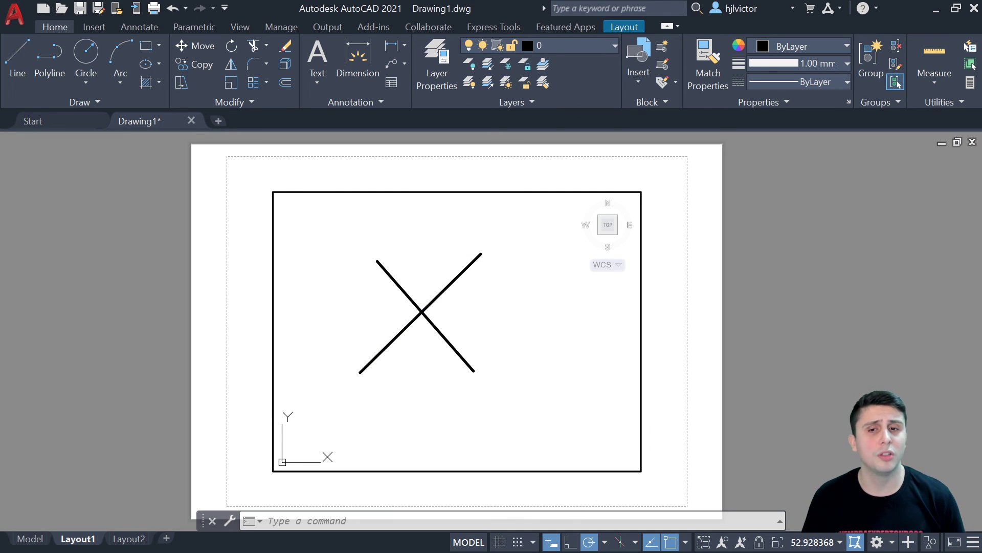
{"action": "key", "text": "Escape"}
{"action": "double_click", "coordinate": [842, 305]}
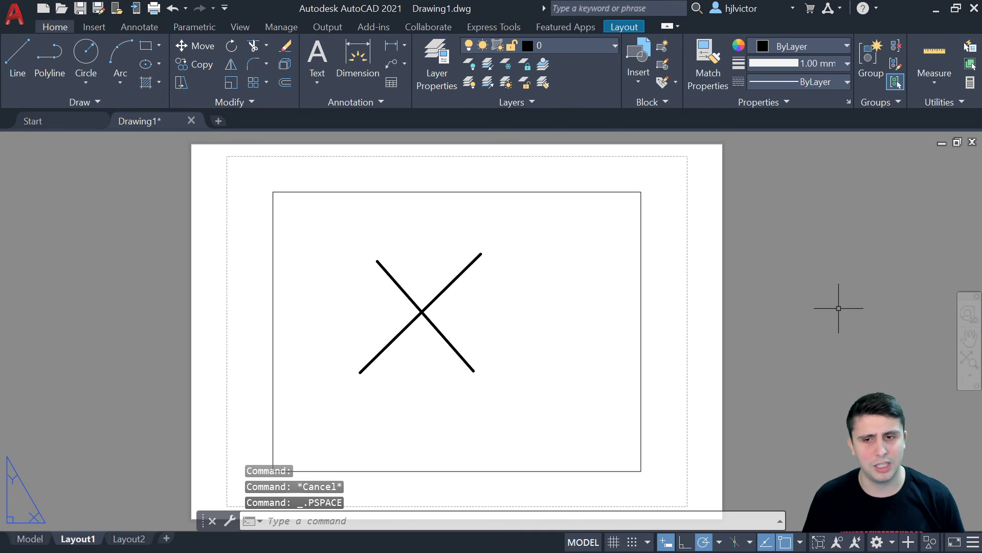